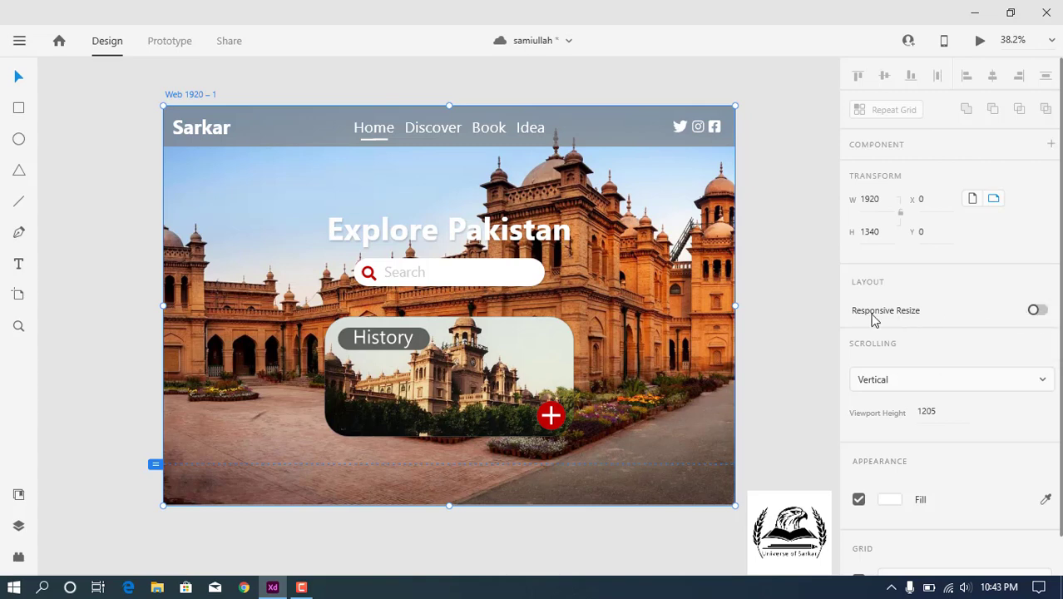
# Try narrowing the Web 1920 – 1 artboard to 1276 px with Responsive Resize on, and undo the resize.
pyautogui.moveTo(735, 307); pyautogui.dragTo(621, 333)
pyautogui.moveTo(735, 306); pyautogui.dragTo(544, 324)
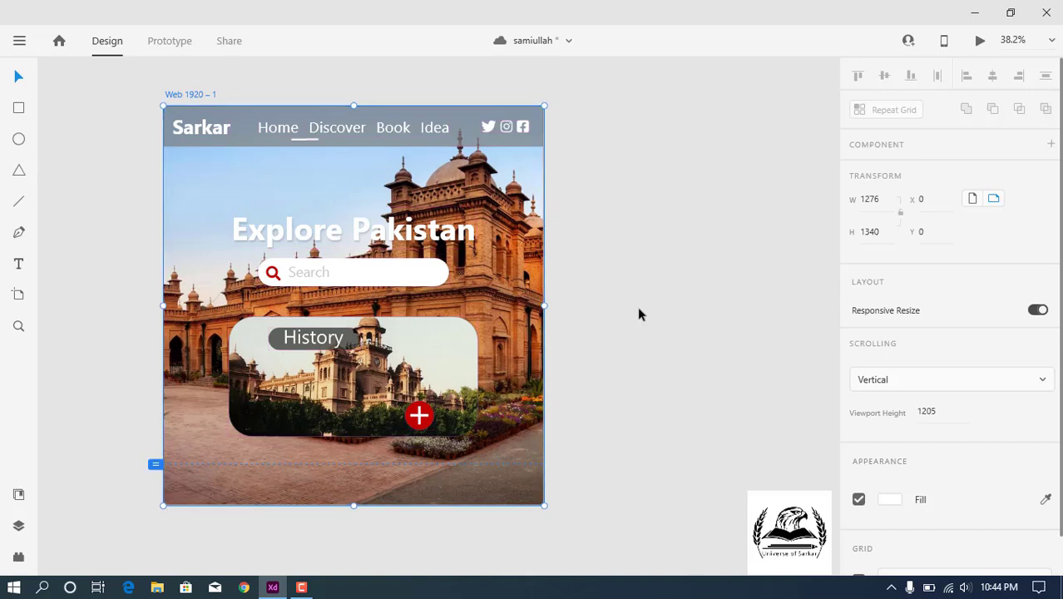
pyautogui.hotkey('ctrl', 'z')
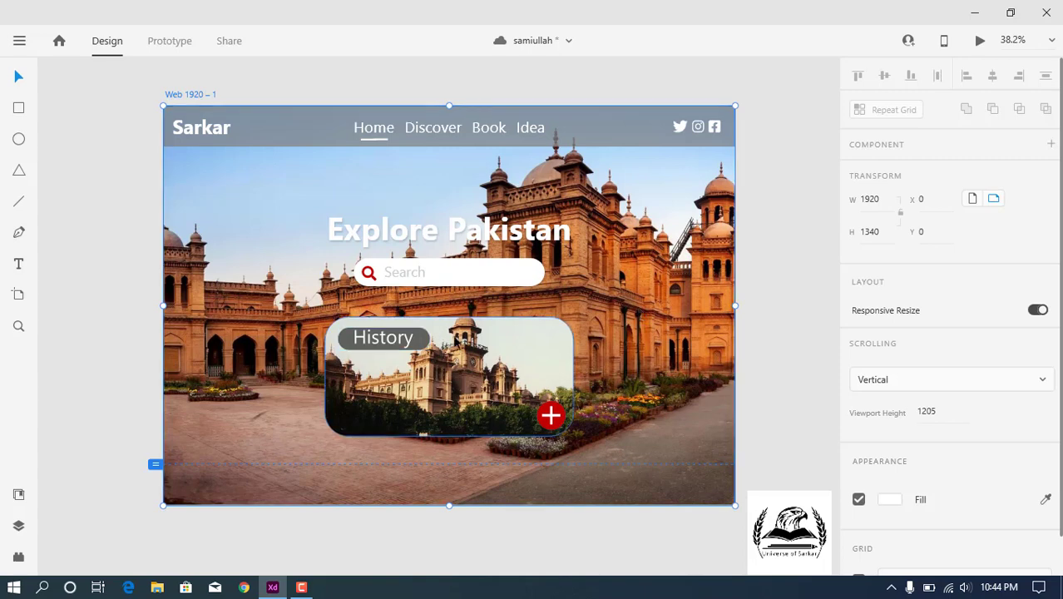
# Group the History card's picture, its History label and the red plus button on the Web 1920 – 1 artboard.
pyautogui.click(455, 341)
pyautogui.keyDown('shift'); pyautogui.click(420, 344); pyautogui.keyUp('shift')
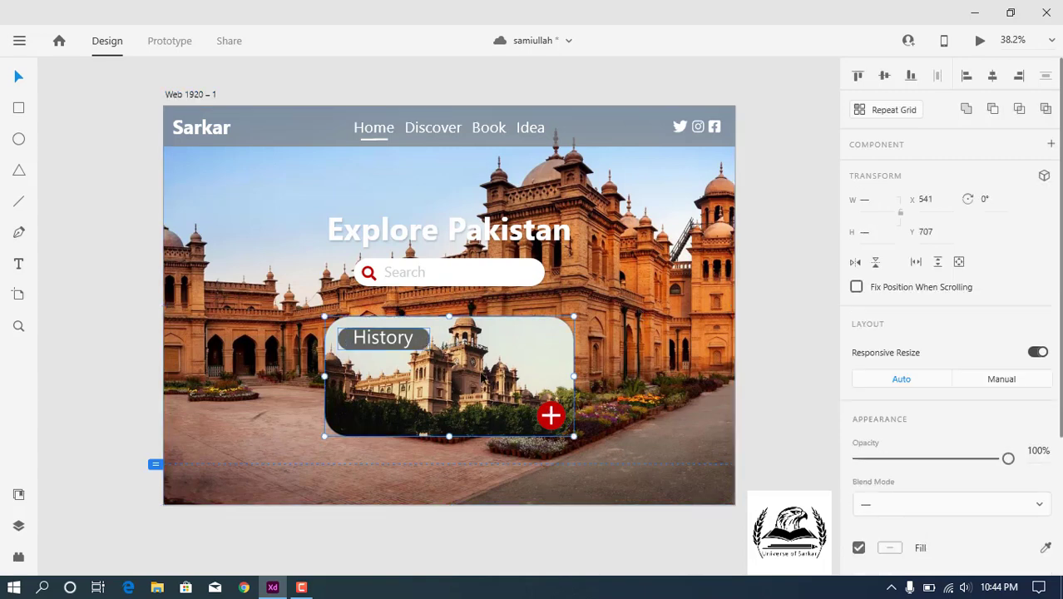
pyautogui.click(551, 415)
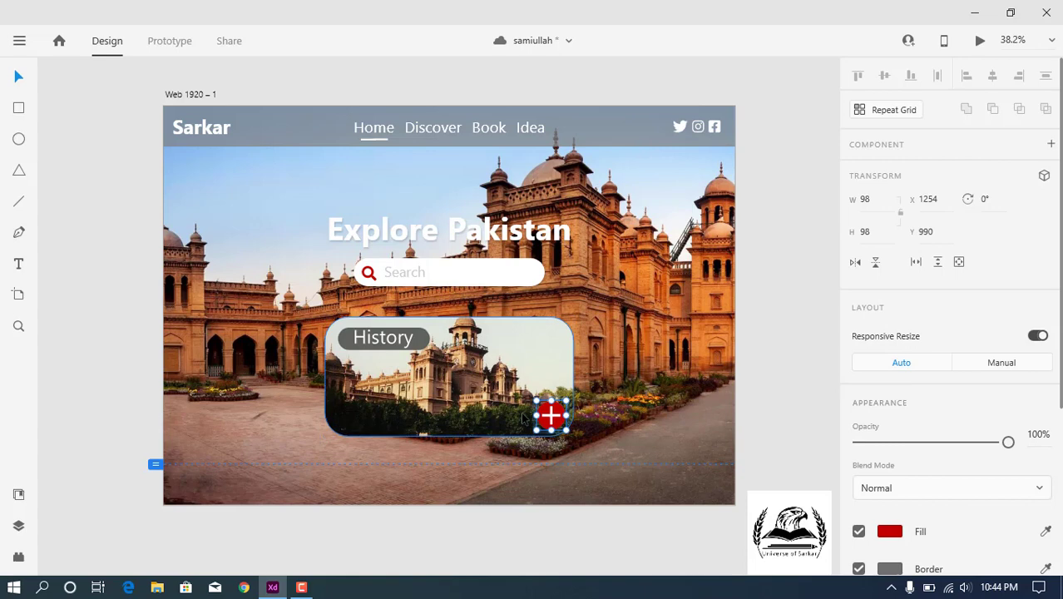
pyautogui.press('Escape')
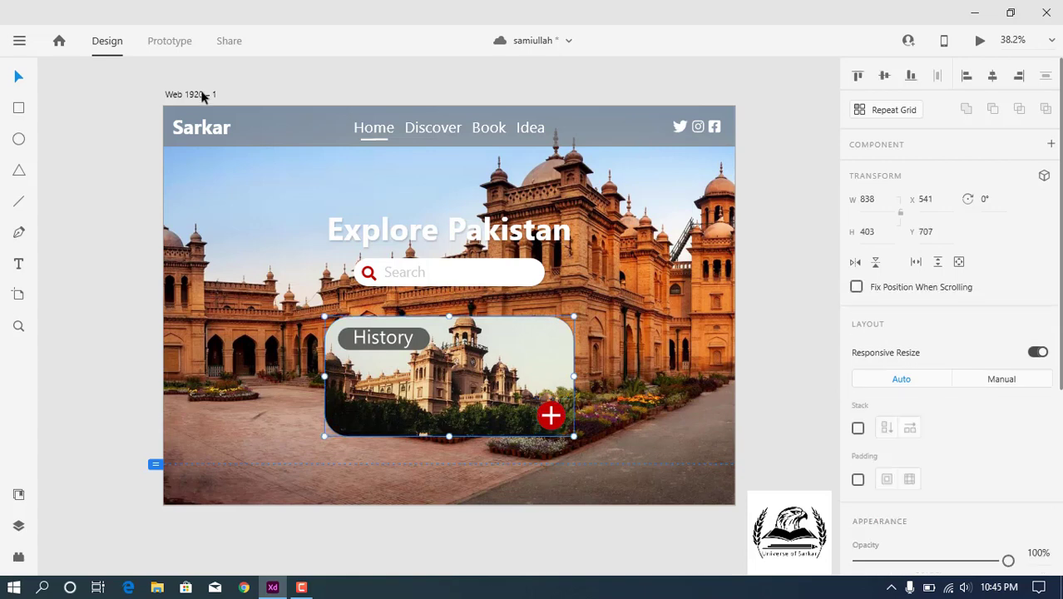
# Try narrowing the Web 1920 – 1 artboard again with the History card grouped, and undo the resize.
pyautogui.click(202, 95)
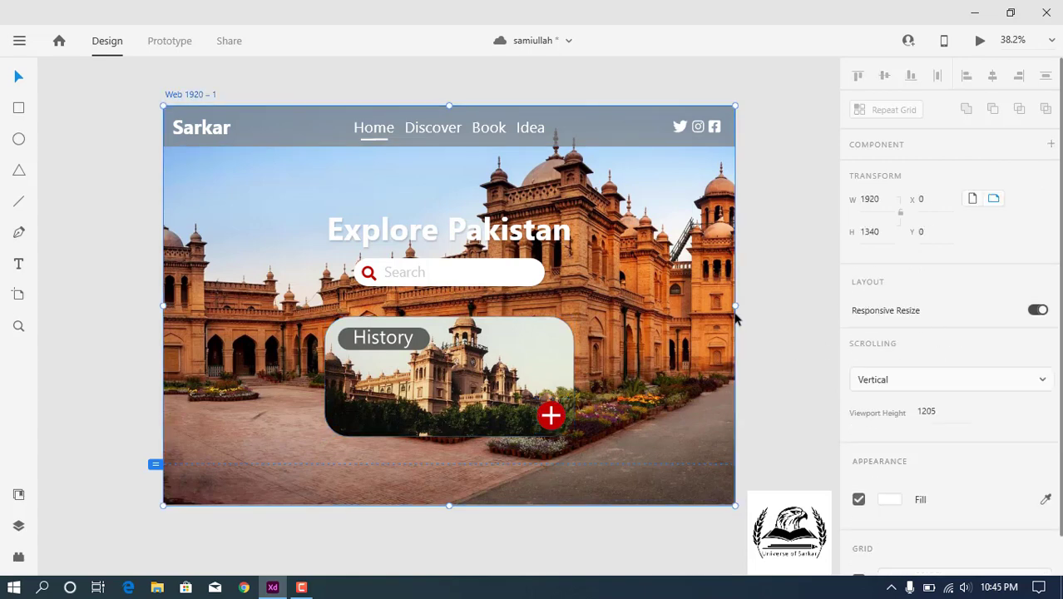
pyautogui.moveTo(728, 307); pyautogui.dragTo(557, 314)
pyautogui.hotkey('ctrl', 'z')
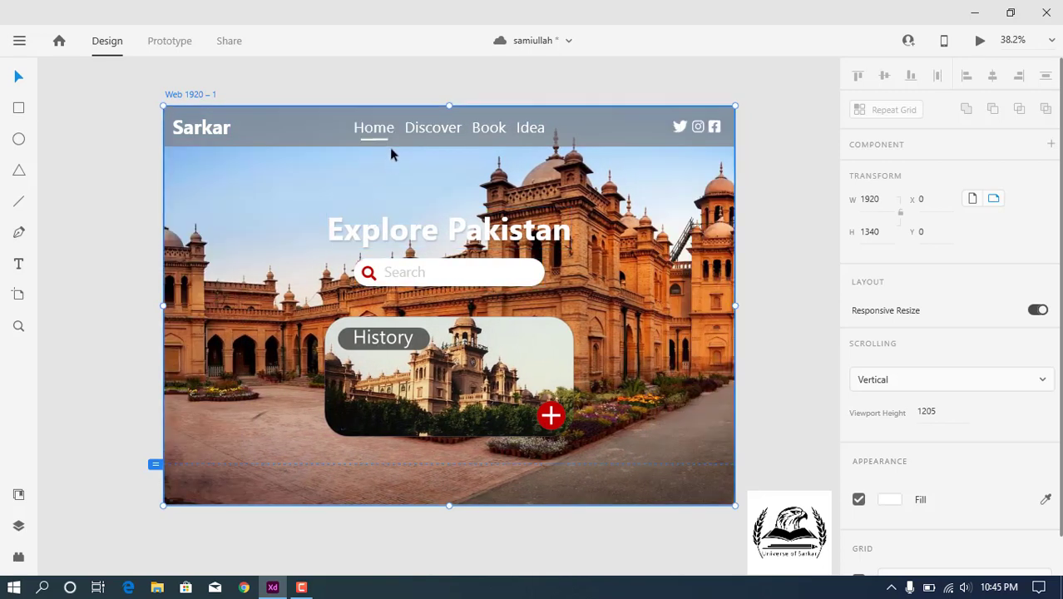
# Move the Home underline, Line 1, into Group 3 with the Home, Discover, Book and Idea navigation links.
pyautogui.click(19, 529)
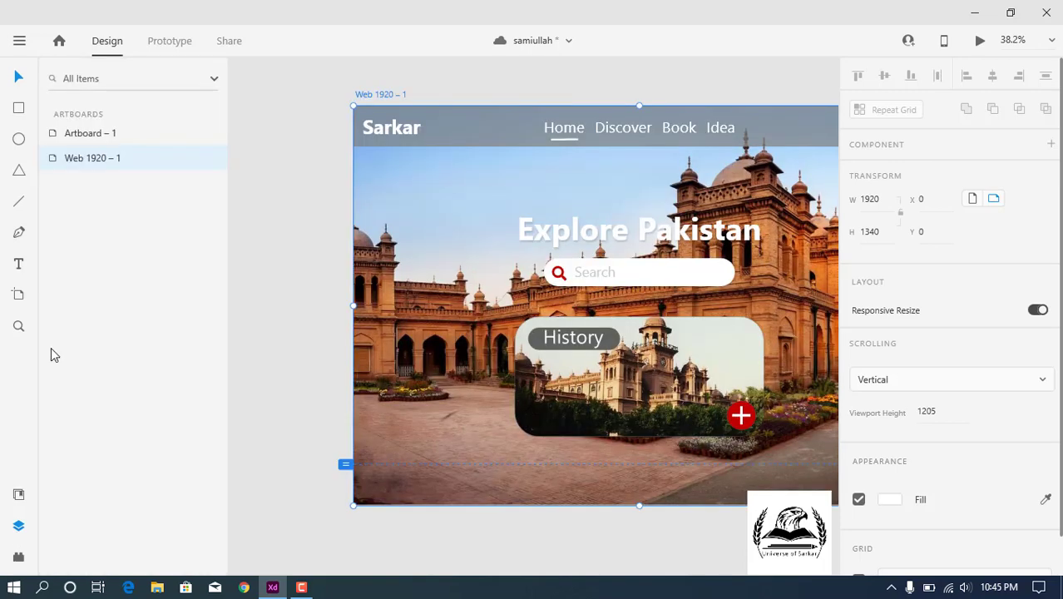
pyautogui.click(560, 133)
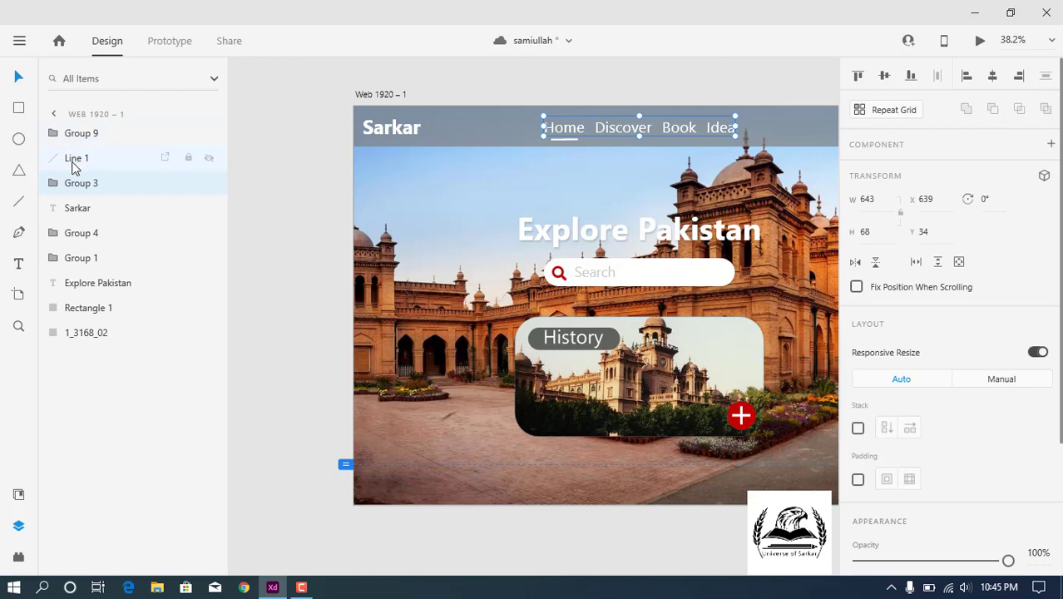
pyautogui.moveTo(80, 162); pyautogui.dragTo(83, 183)
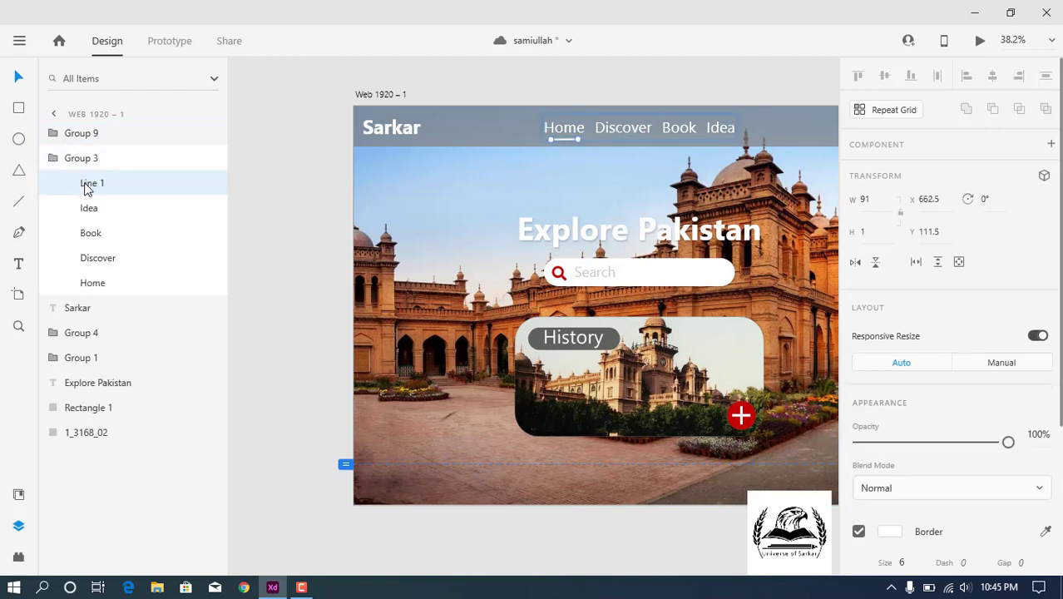
pyautogui.click(309, 185)
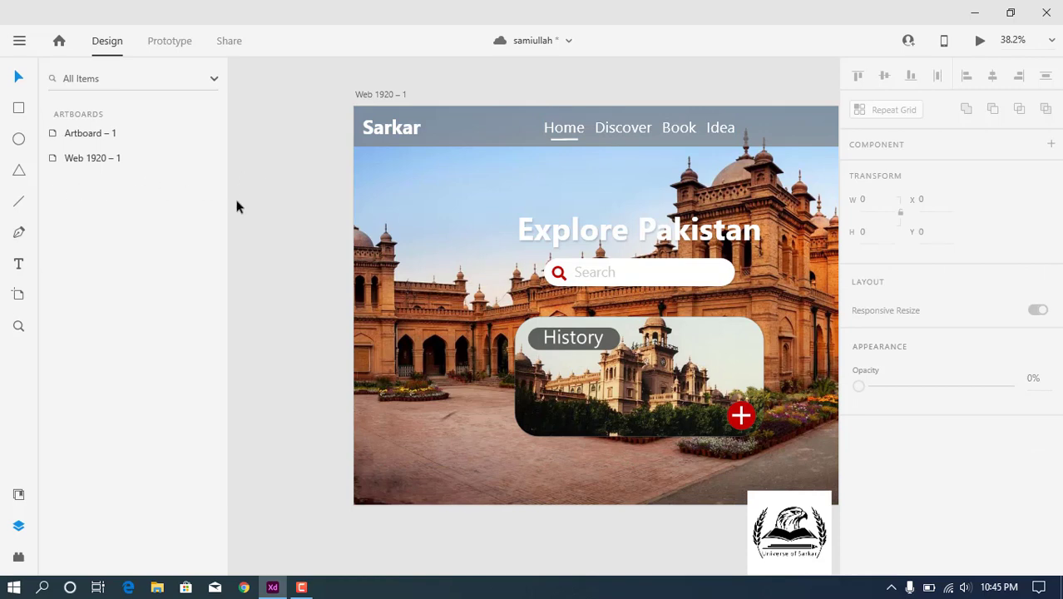
# Try narrowing the Web 1920 – 1 artboard to 1388 px with the underline grouped, and undo the resize.
pyautogui.scroll(-3, 242, 220)
pyautogui.scroll(1, 476, 180)
pyautogui.scroll(2, 474, 179)
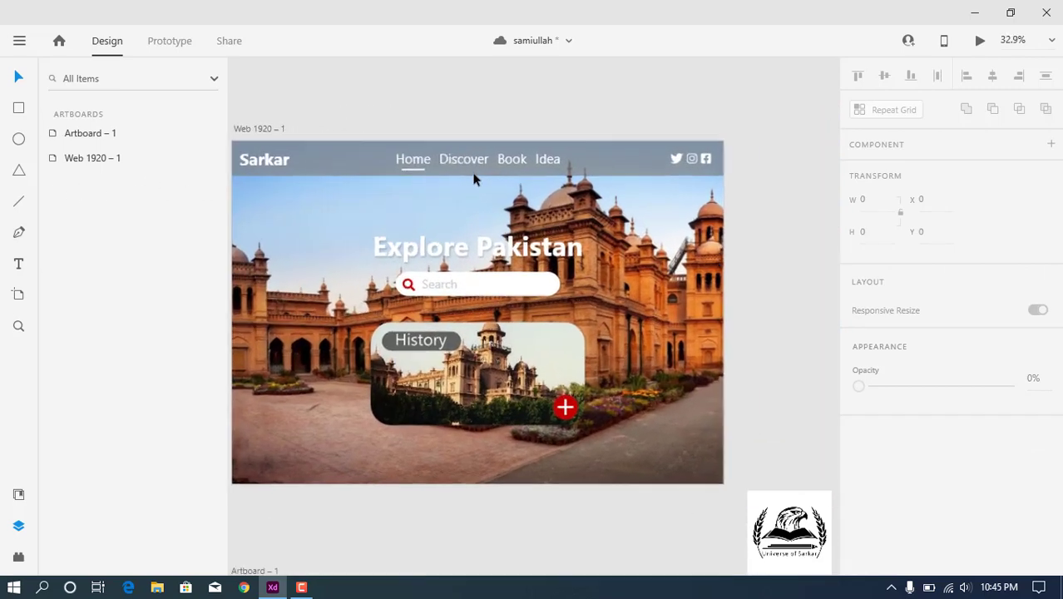
pyautogui.click(129, 95)
pyautogui.click(137, 95)
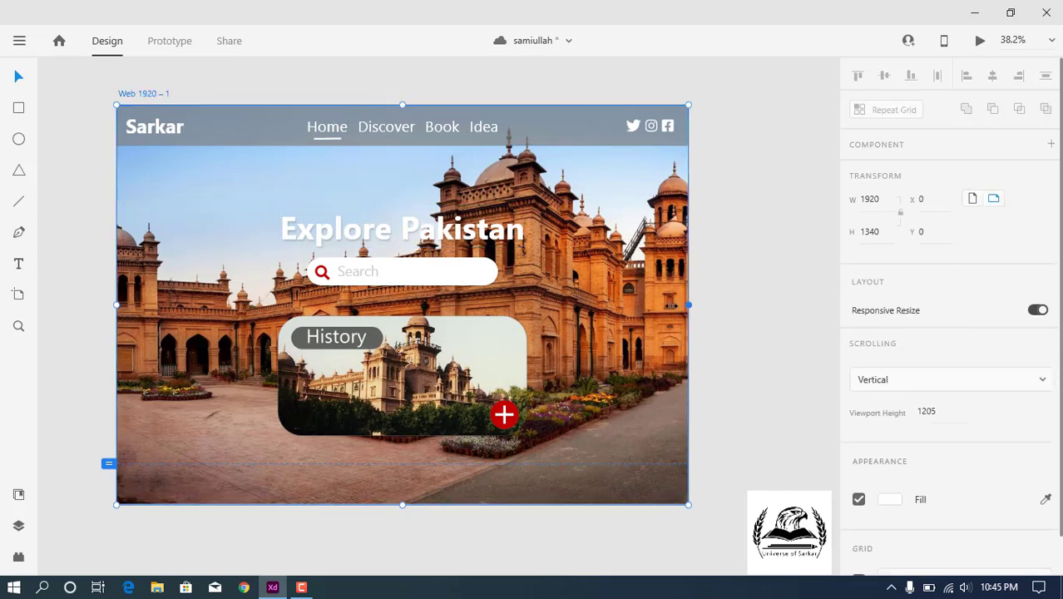
pyautogui.moveTo(670, 306); pyautogui.dragTo(529, 307)
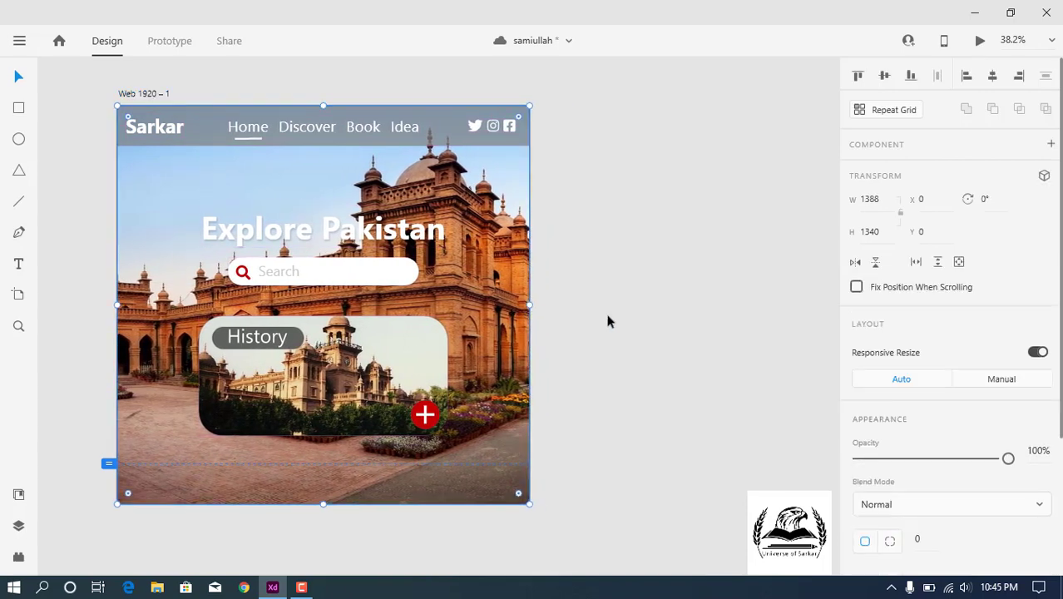
pyautogui.hotkey('ctrl', 'z')
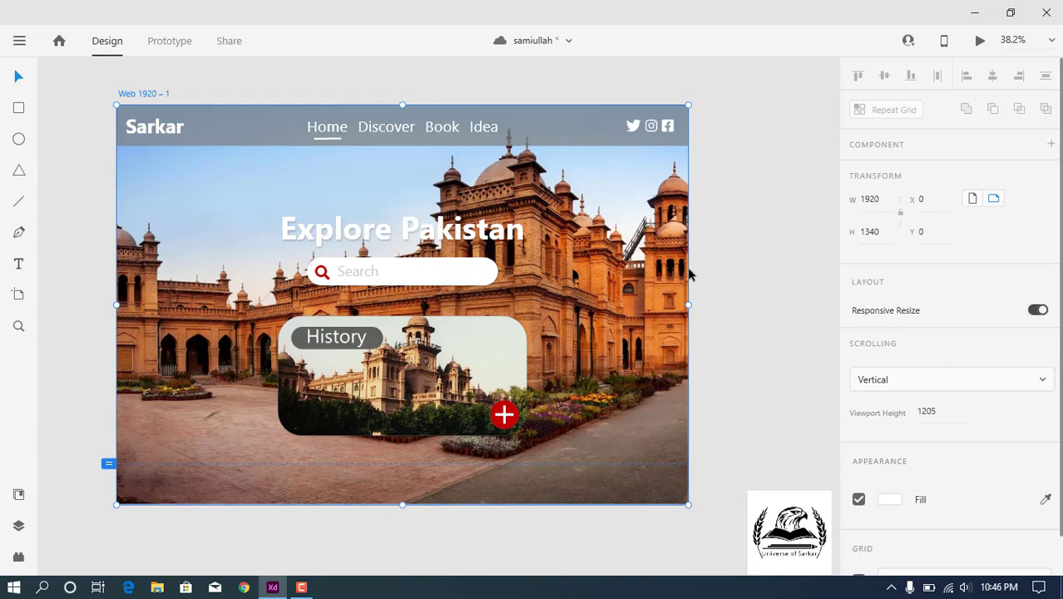
# Move the grey card with the two faces on Artboard – 1 to X 720, Y 181.
pyautogui.hotkey('ctrl', 'a')
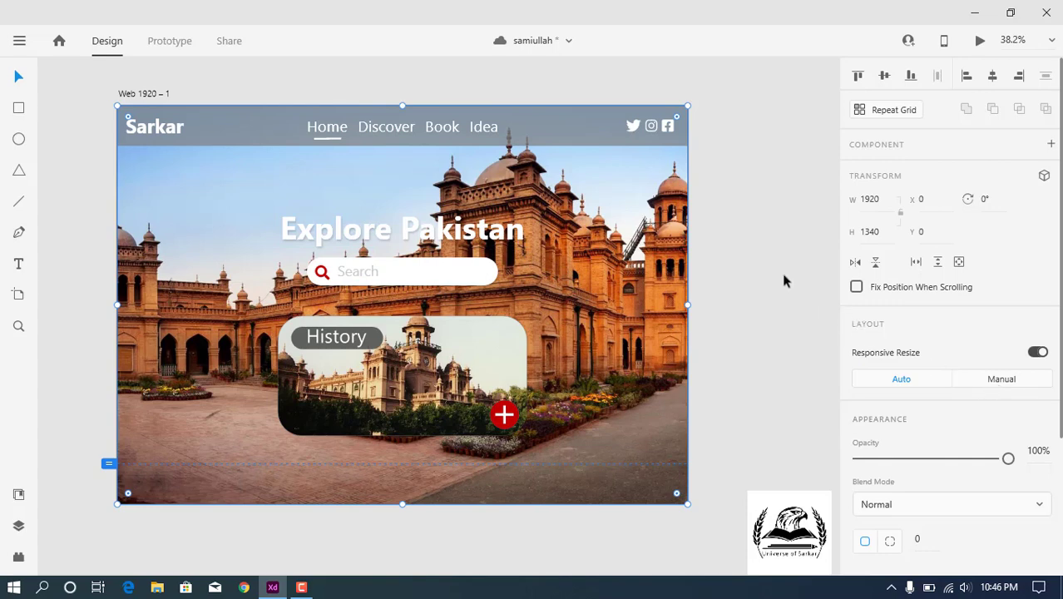
pyautogui.scroll(-8, 781, 278)
pyautogui.scroll(-4, 778, 277)
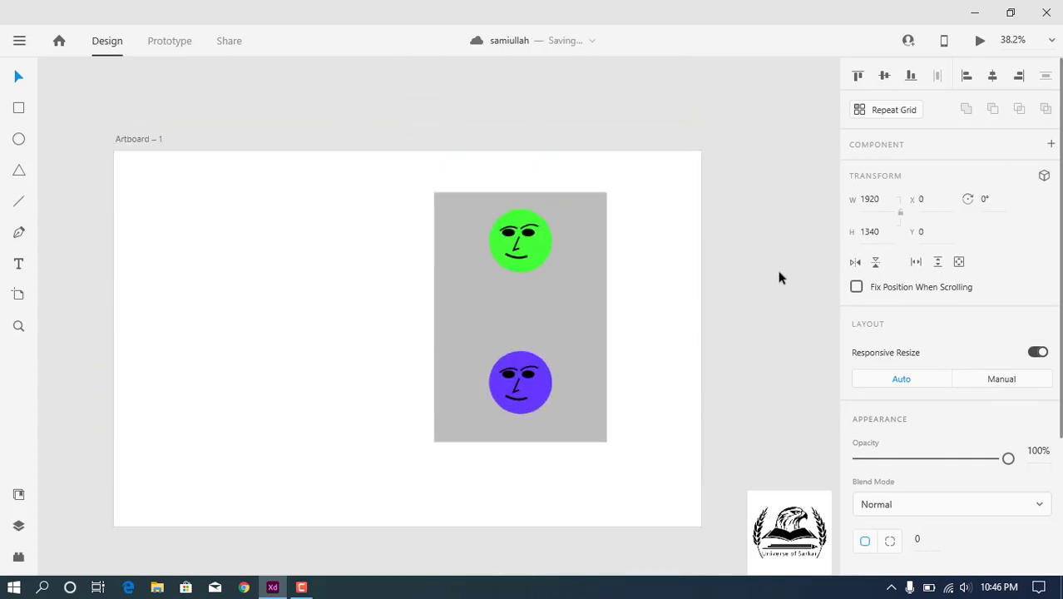
pyautogui.moveTo(562, 254); pyautogui.dragTo(453, 263)
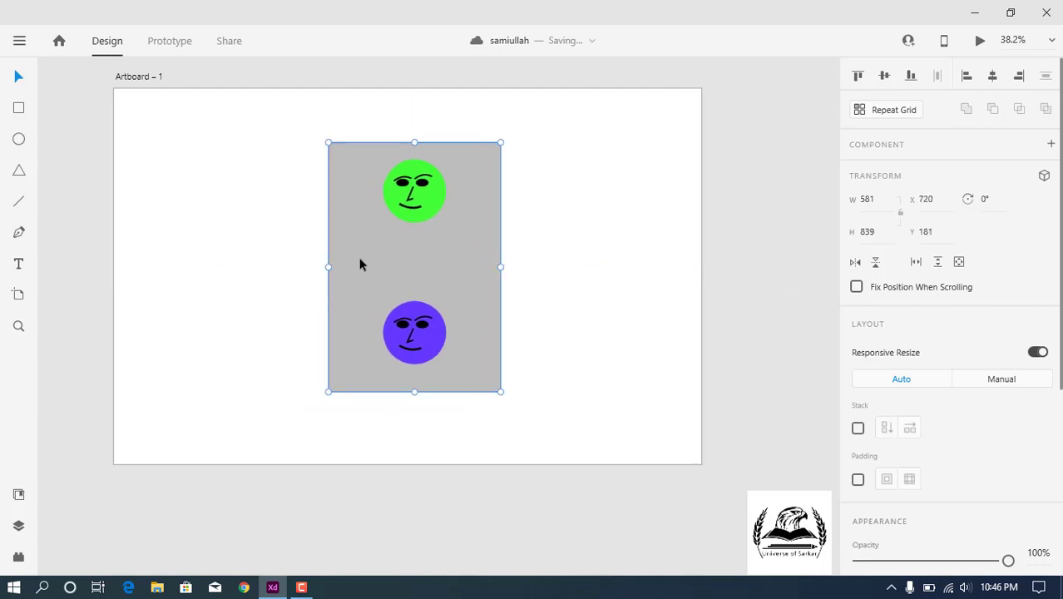
# Try narrowing the grey card to 398 px wide with automatic Responsive Resize, and undo the resize.
pyautogui.scroll(1, 413, 237)
pyautogui.scroll(4, 414, 238)
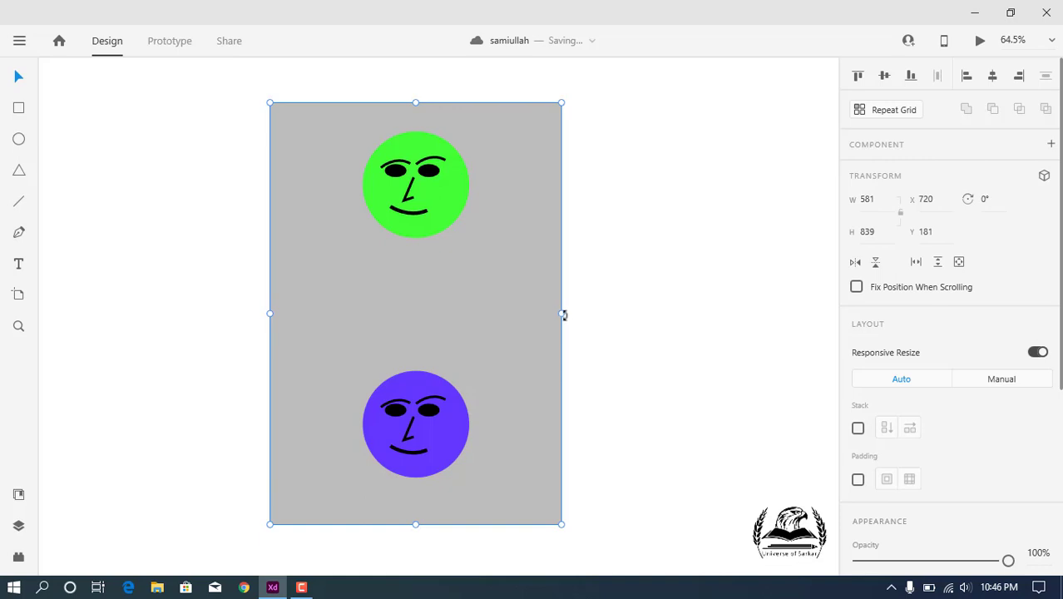
pyautogui.moveTo(550, 313); pyautogui.dragTo(469, 313)
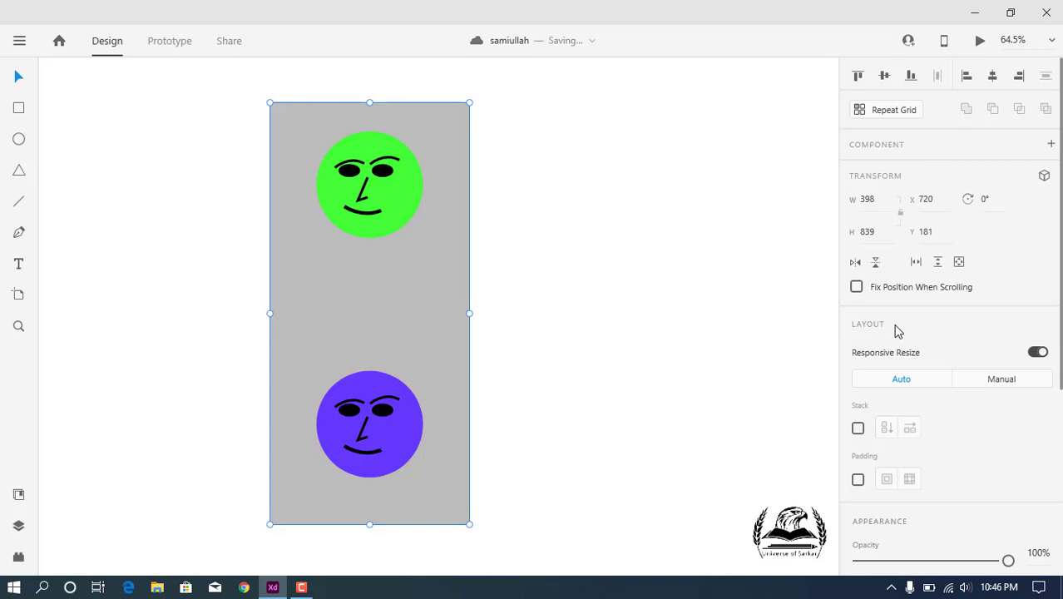
pyautogui.hotkey('ctrl', 'z')
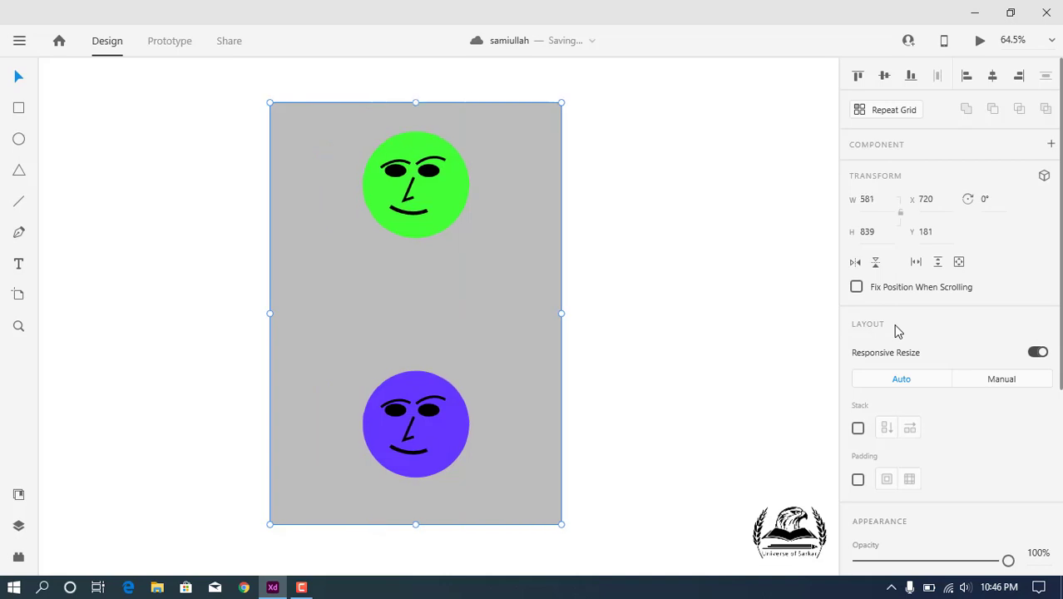
# Try widening the grey card to 801 px with Responsive Resize off, undo it and turn Responsive Resize back on.
pyautogui.click(1036, 352)
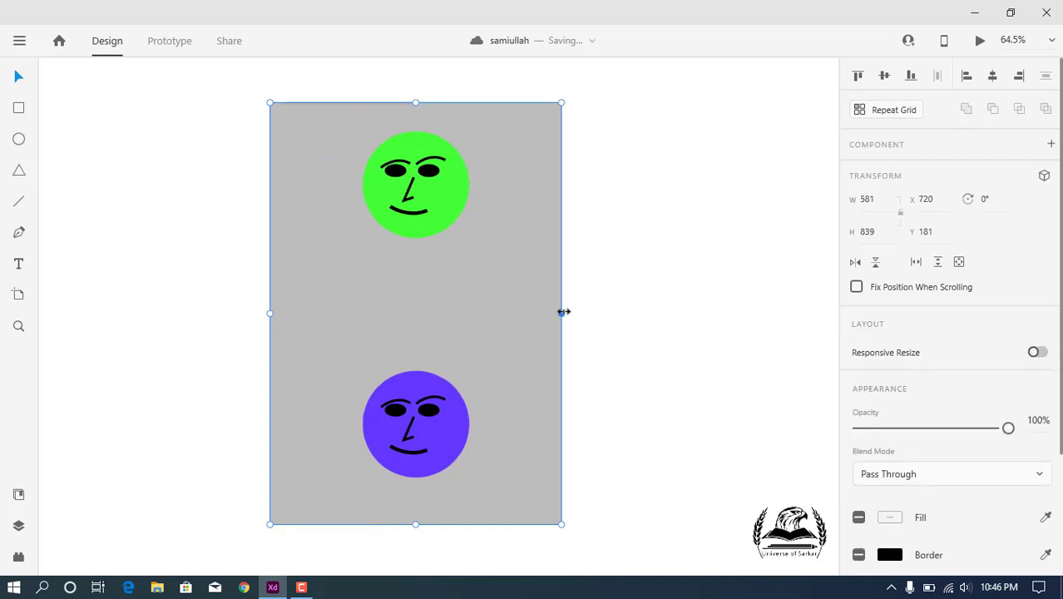
pyautogui.moveTo(564, 312); pyautogui.dragTo(672, 325)
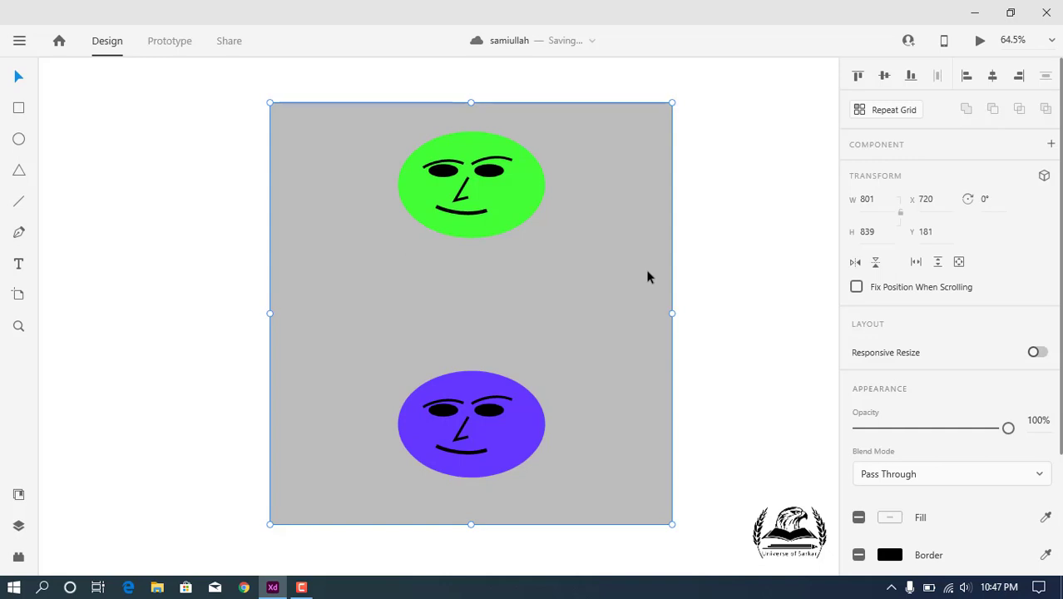
pyautogui.hotkey('ctrl', 'z')
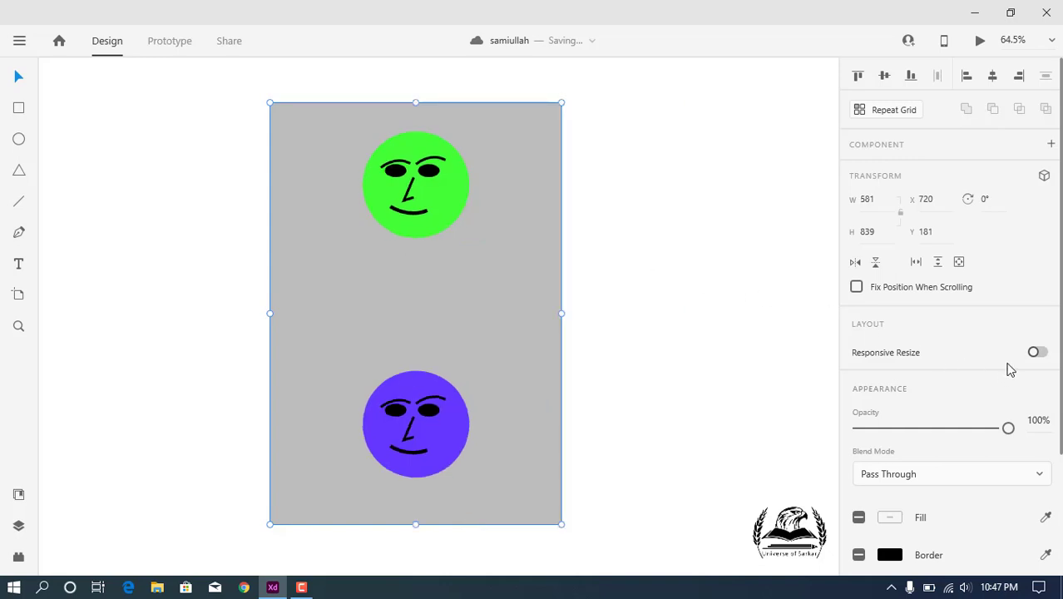
pyautogui.click(1036, 355)
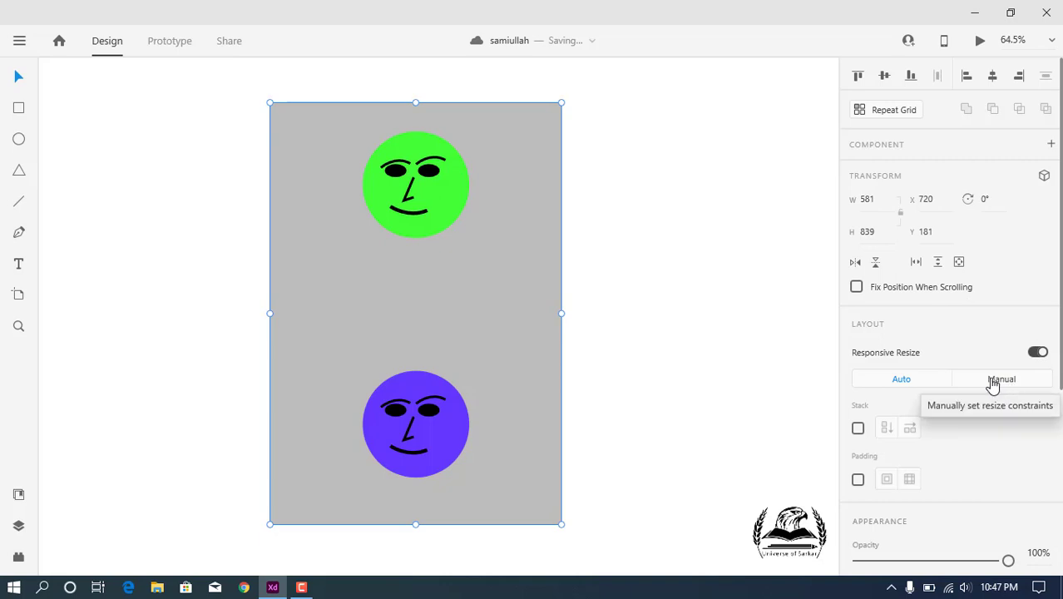
# Set the grey card and the green face to manual resize constraints, and release the face's fixed width, fixed height and top constraint.
pyautogui.click(993, 383)
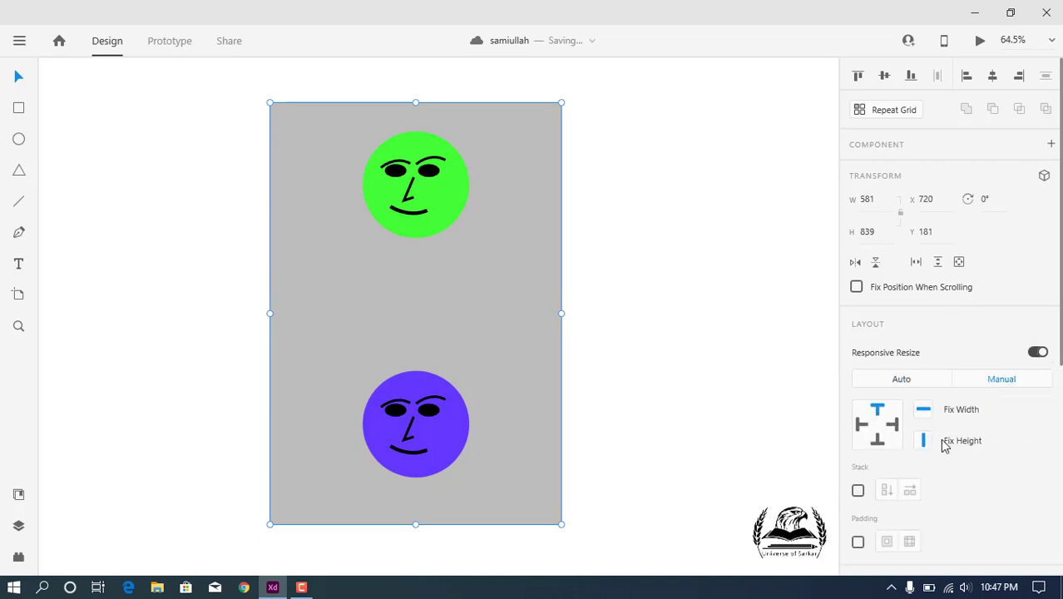
pyautogui.click(435, 205)
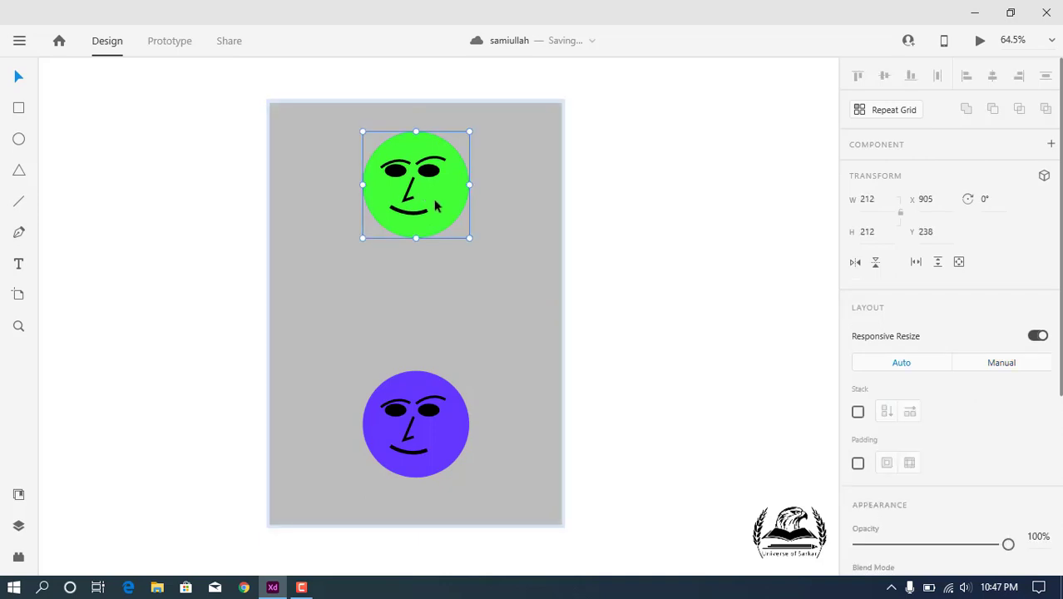
pyautogui.click(1003, 366)
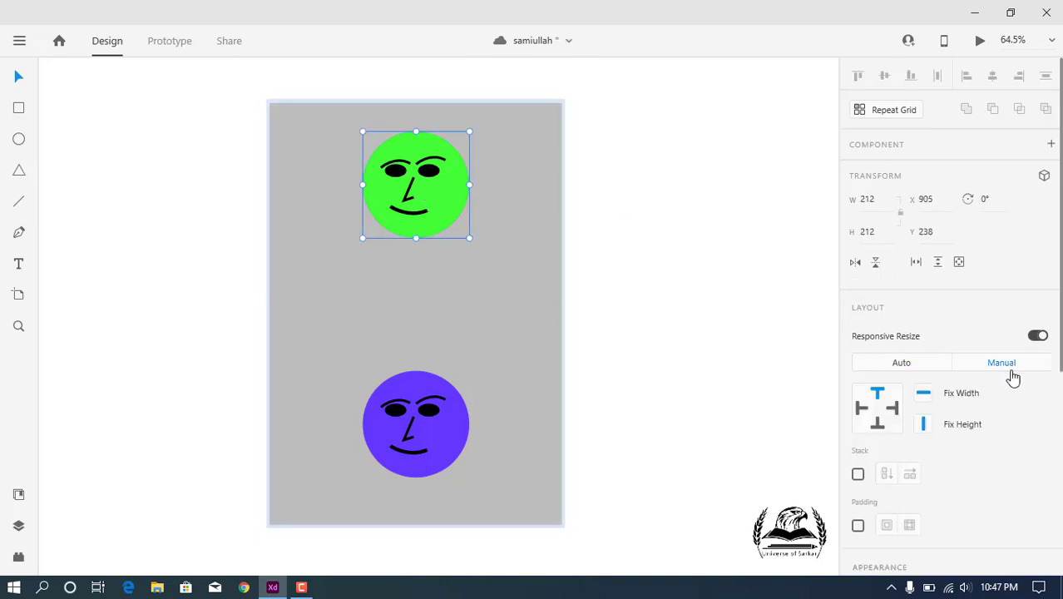
pyautogui.click(925, 396)
pyautogui.click(923, 426)
pyautogui.click(876, 391)
# Try widening the grey card to 882 px with the green face's constraints released, and restore its 581 px width.
pyautogui.click(661, 294)
pyautogui.click(541, 311)
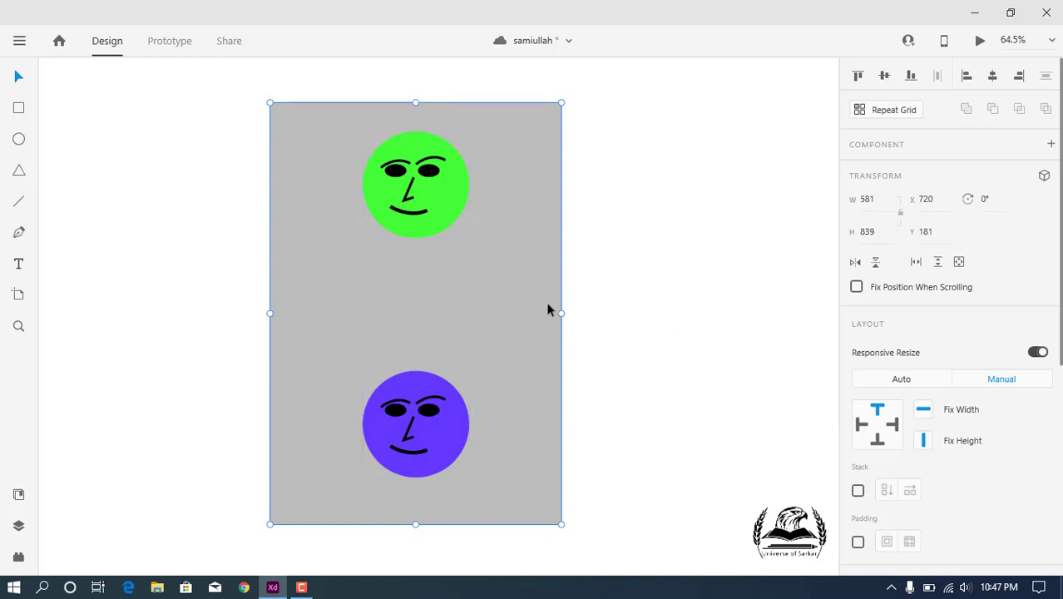
pyautogui.moveTo(561, 313); pyautogui.dragTo(713, 321)
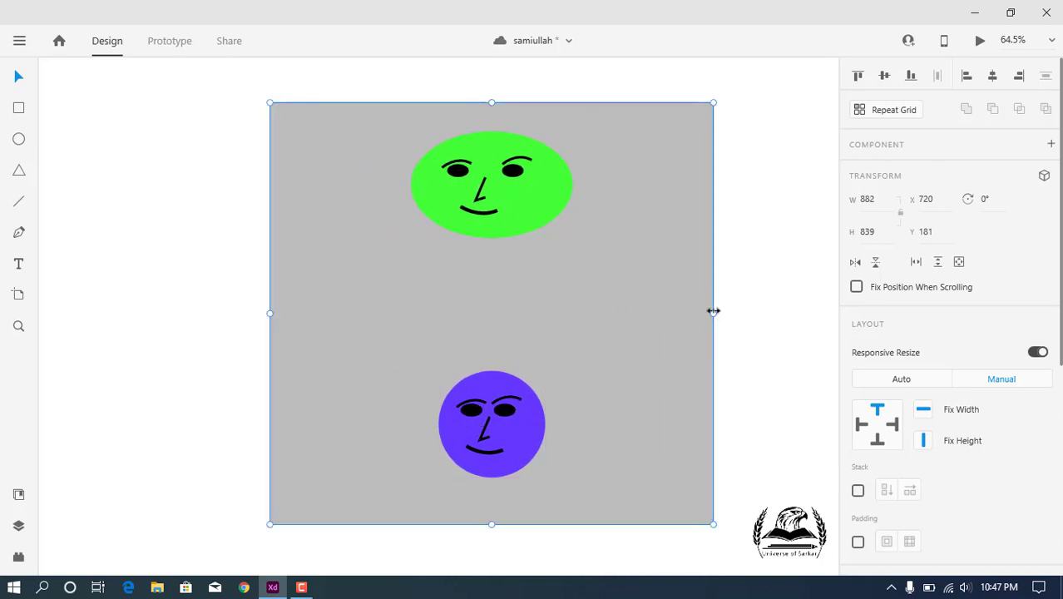
pyautogui.moveTo(712, 310); pyautogui.dragTo(609, 323)
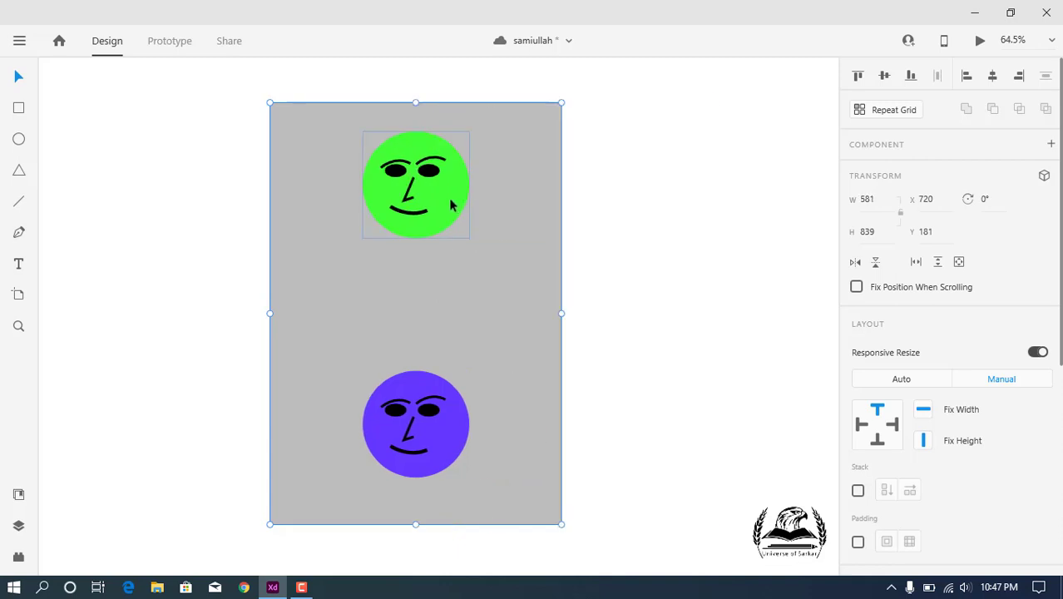
# Enable Fix Width for the green face and narrow the grey card to 547 px.
pyautogui.click(450, 206)
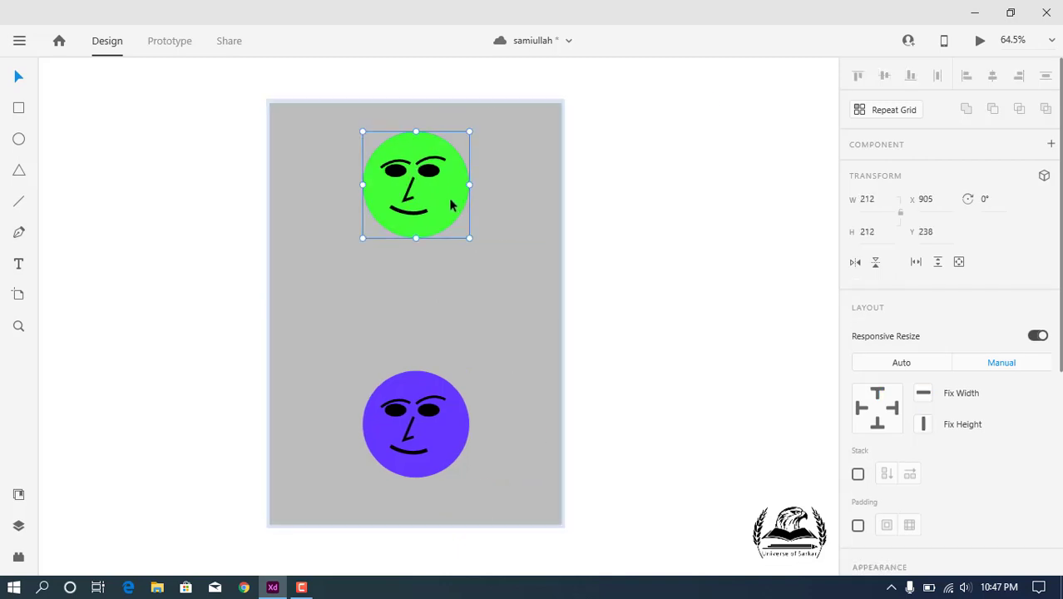
pyautogui.click(926, 397)
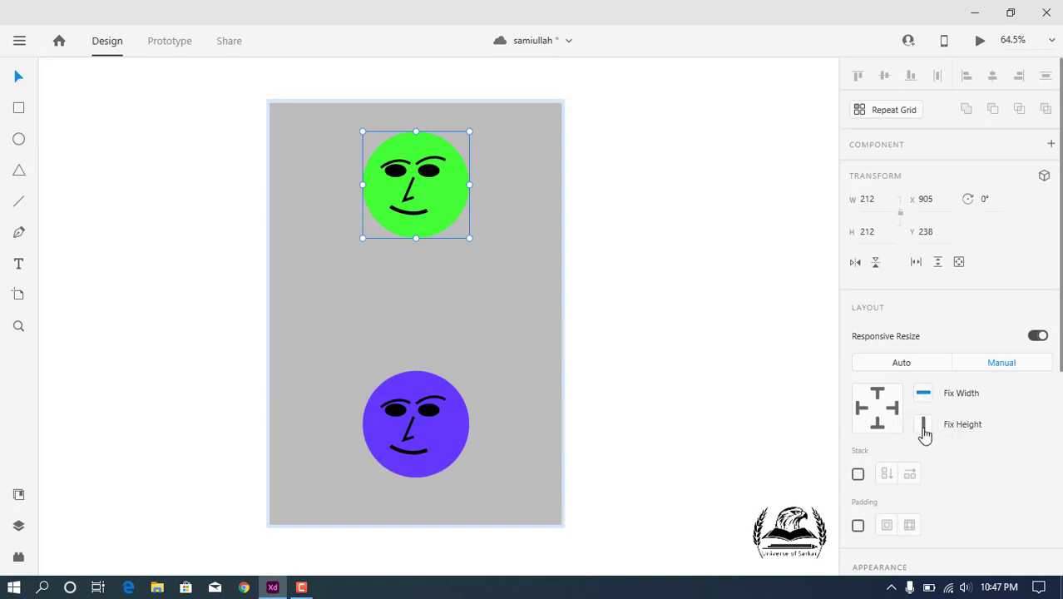
pyautogui.click(634, 359)
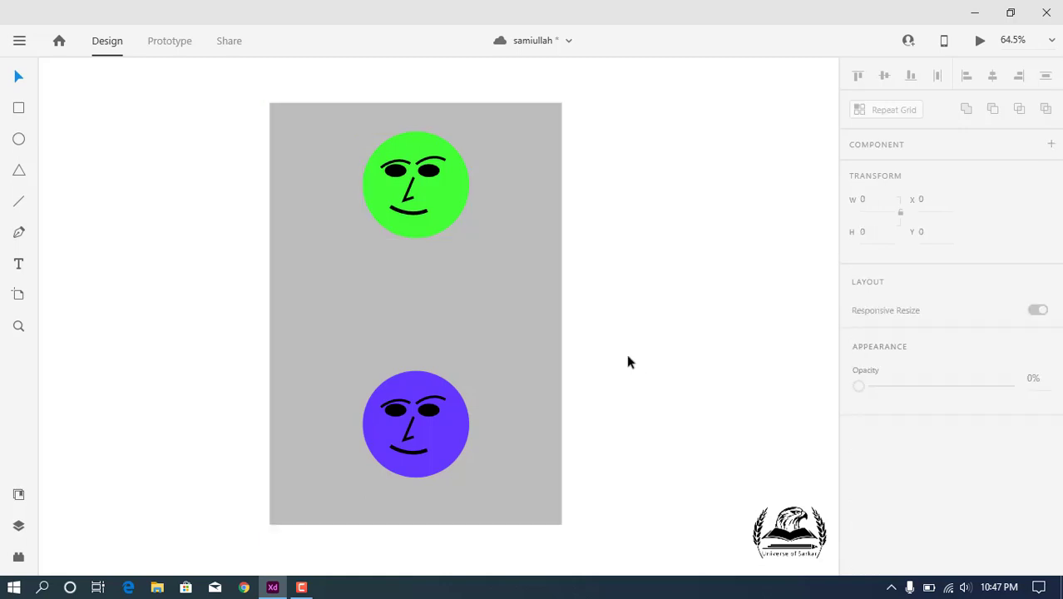
pyautogui.click(541, 320)
pyautogui.moveTo(588, 313); pyautogui.dragTo(544, 344)
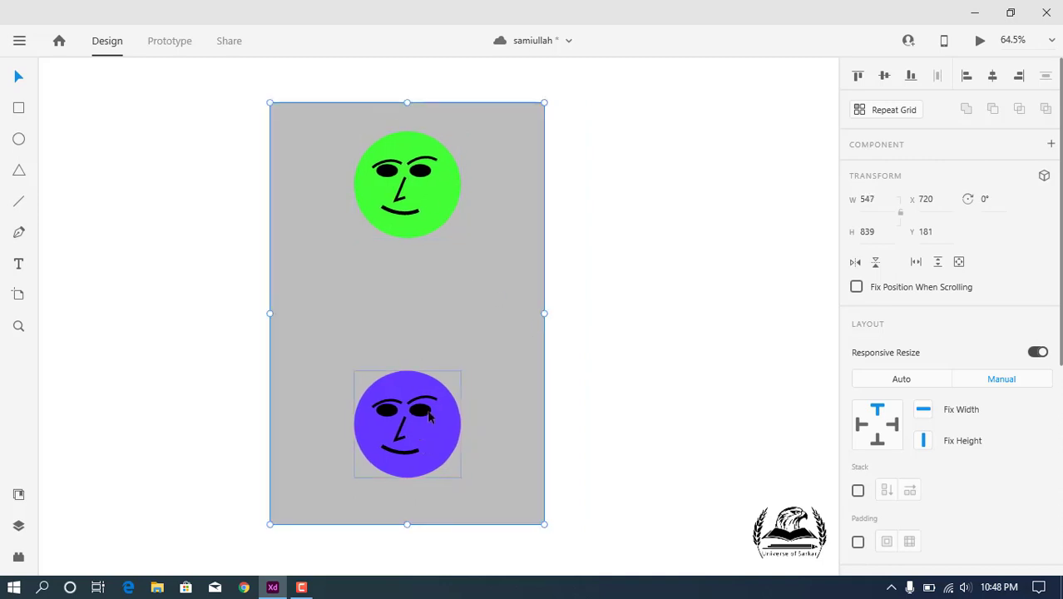
# Shorten the grey card to 684 px from its lower edge, and bring its height back up to 811 px.
pyautogui.scroll(-1, 430, 418)
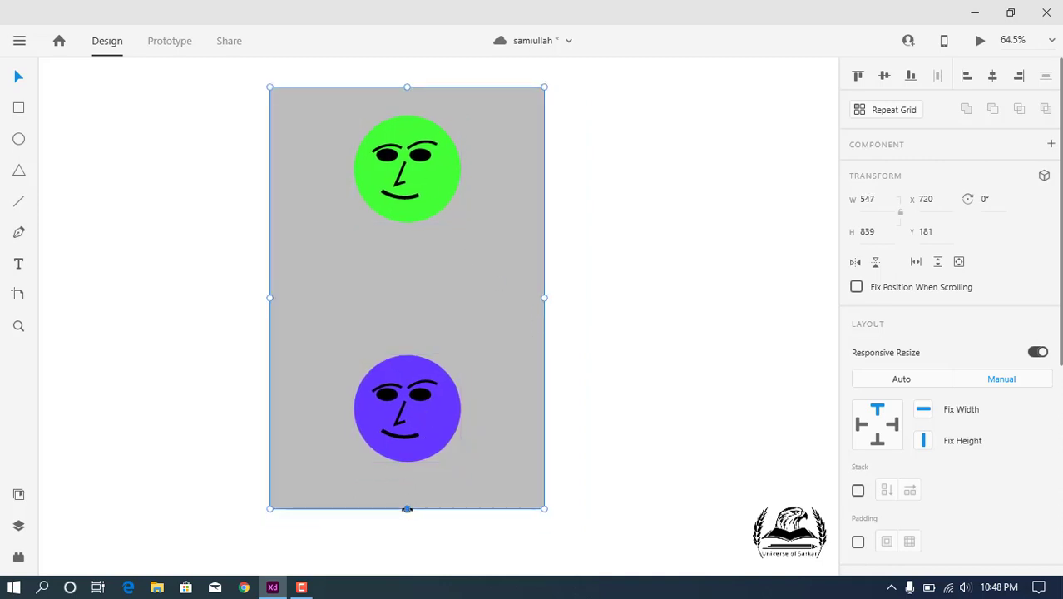
pyautogui.moveTo(405, 502); pyautogui.dragTo(427, 430)
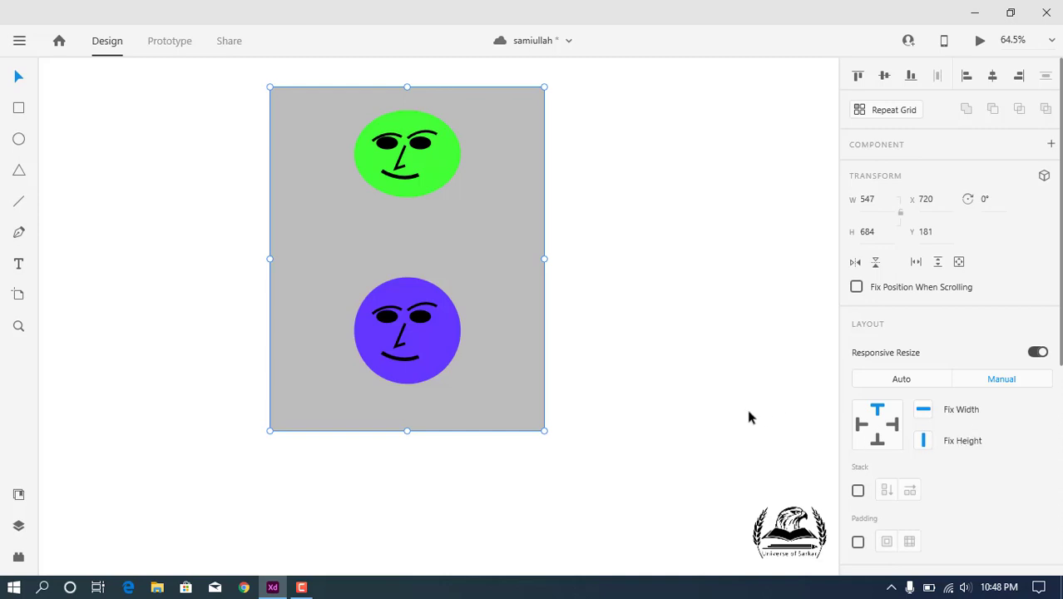
pyautogui.hotkey('ctrl', 'z')
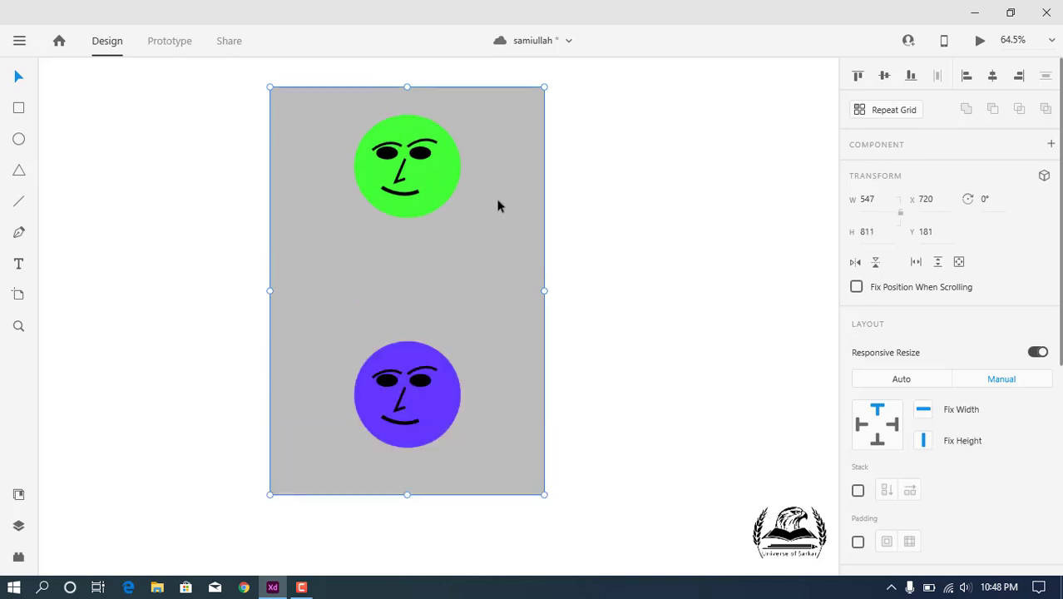
# Enable Fix Height for the green face inside the grey card.
pyautogui.click(432, 169)
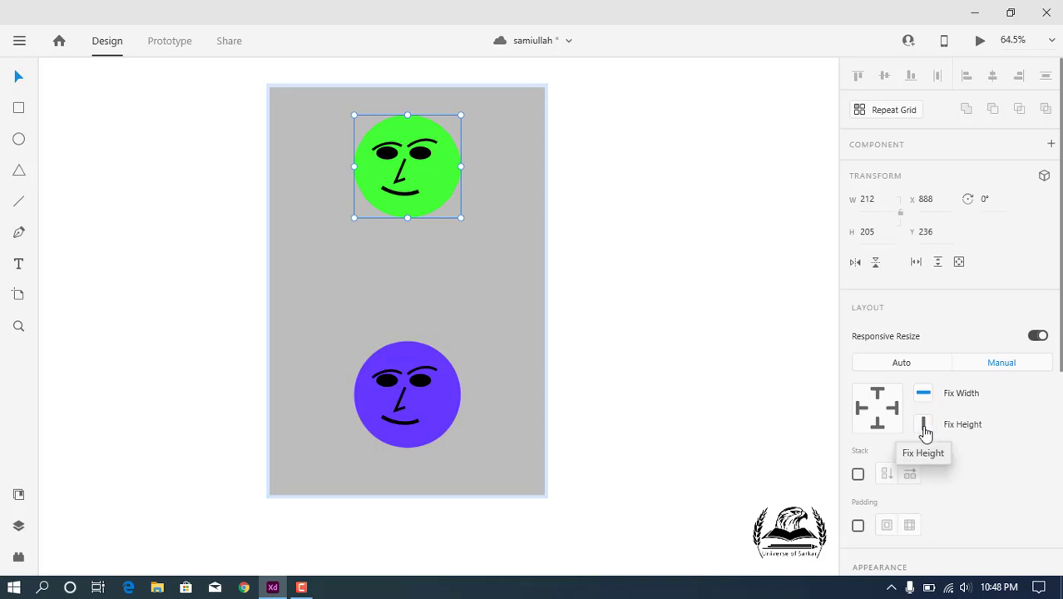
pyautogui.click(924, 426)
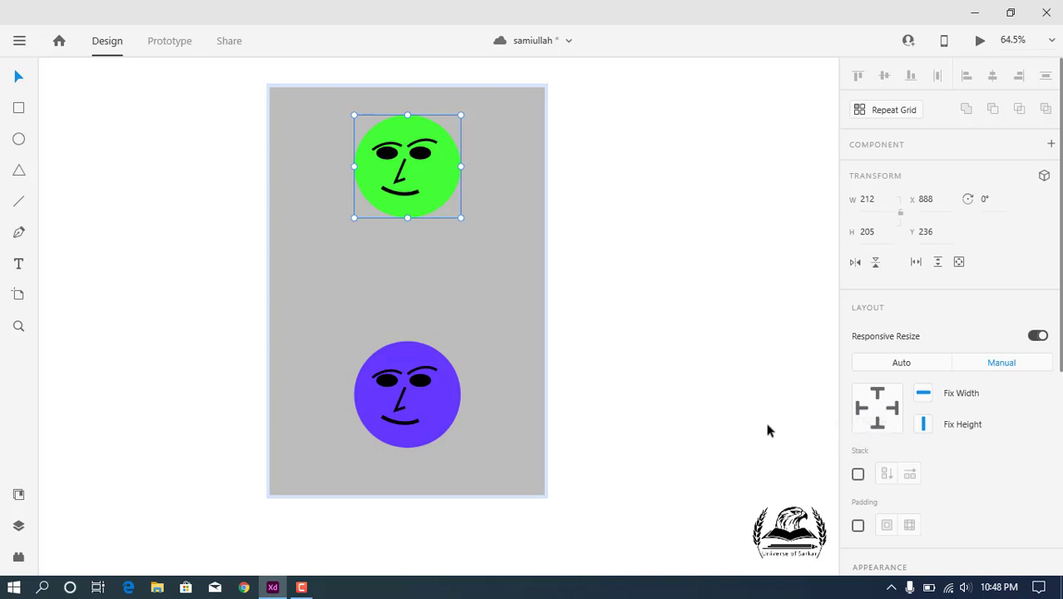
pyautogui.click(661, 311)
# Stretch the grey card downward to 1048 px high, and shorten it to 992 px.
pyautogui.click(522, 325)
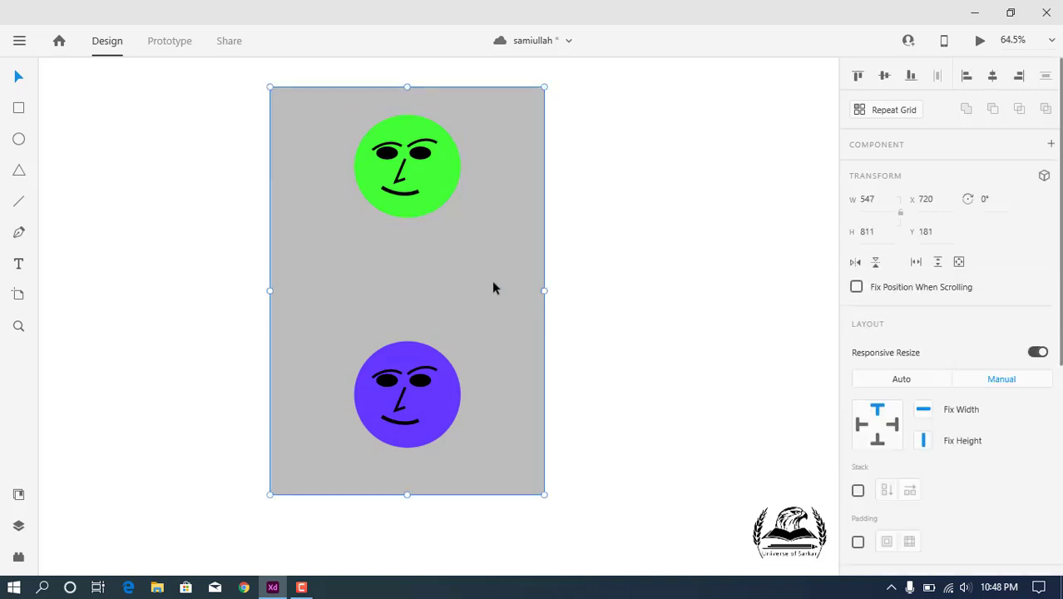
pyautogui.moveTo(409, 474); pyautogui.dragTo(419, 537)
pyautogui.scroll(-2, 409, 347)
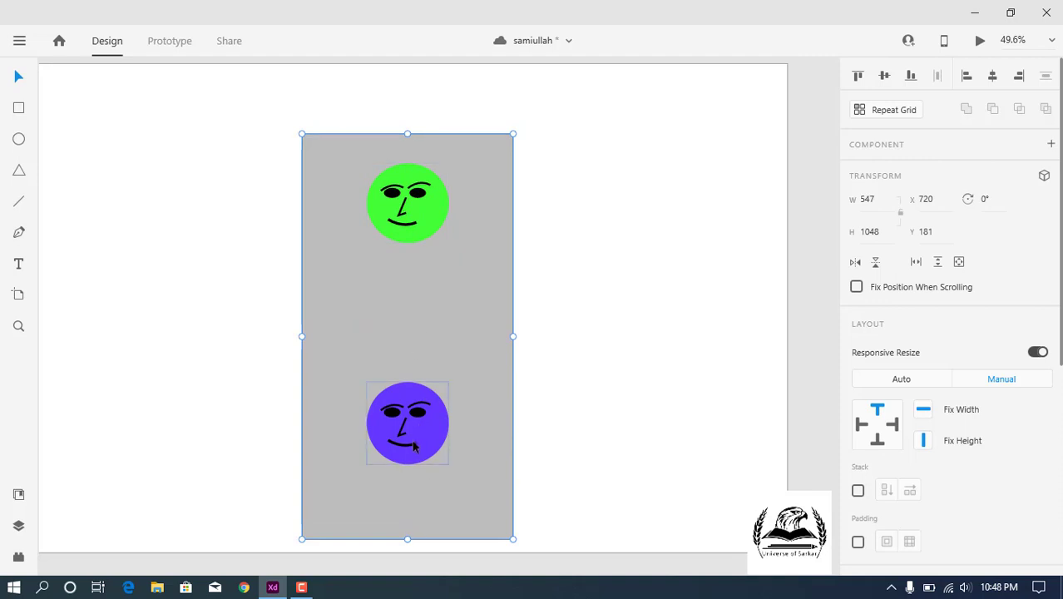
pyautogui.moveTo(406, 537); pyautogui.dragTo(425, 517)
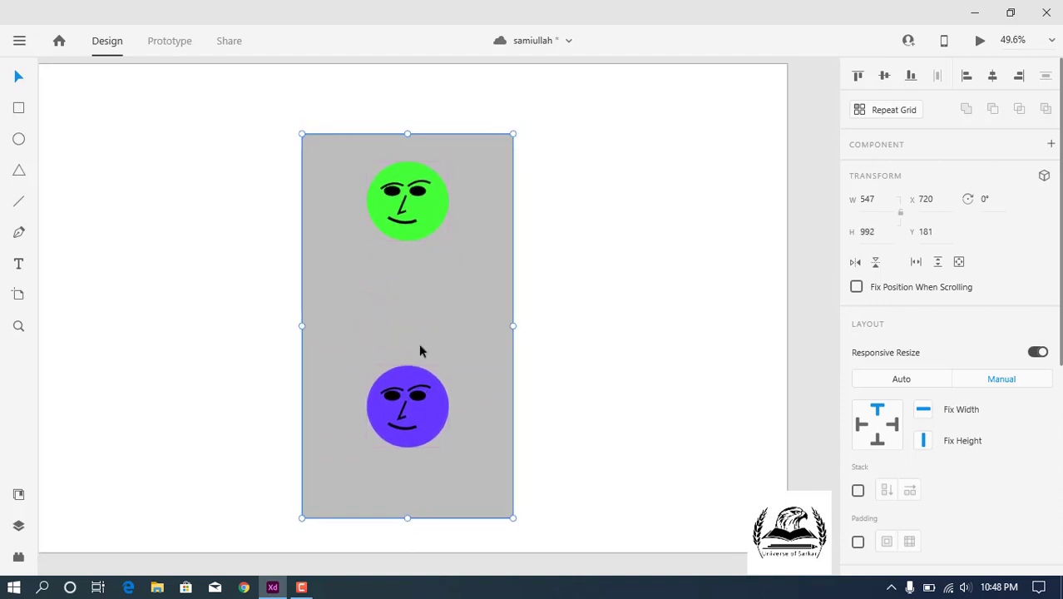
# Enable the top constraint for the green face and stretch the grey card downward to 1020 px high.
pyautogui.doubleClick(427, 223)
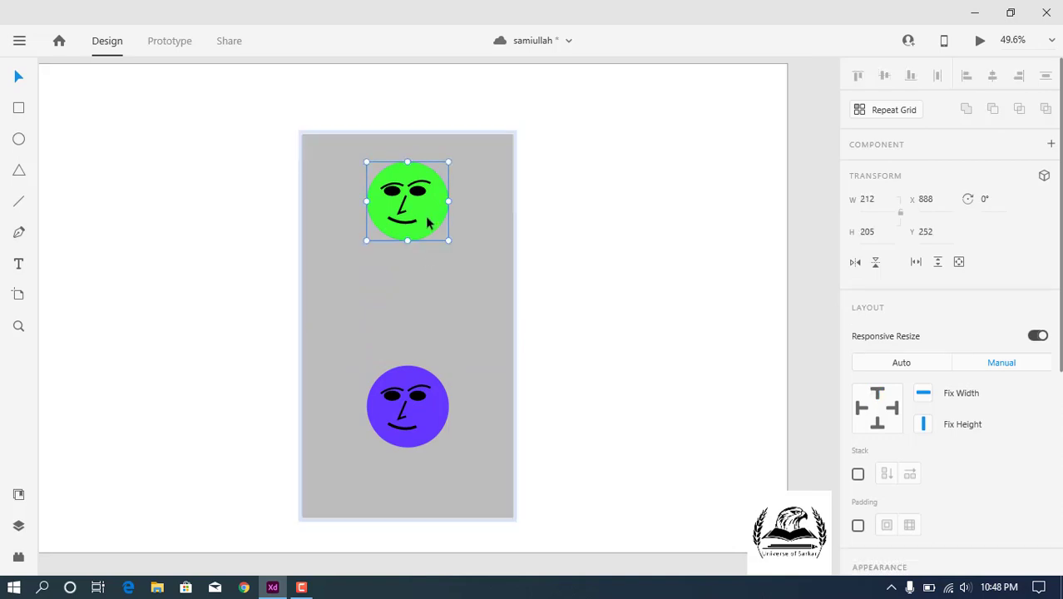
pyautogui.click(879, 399)
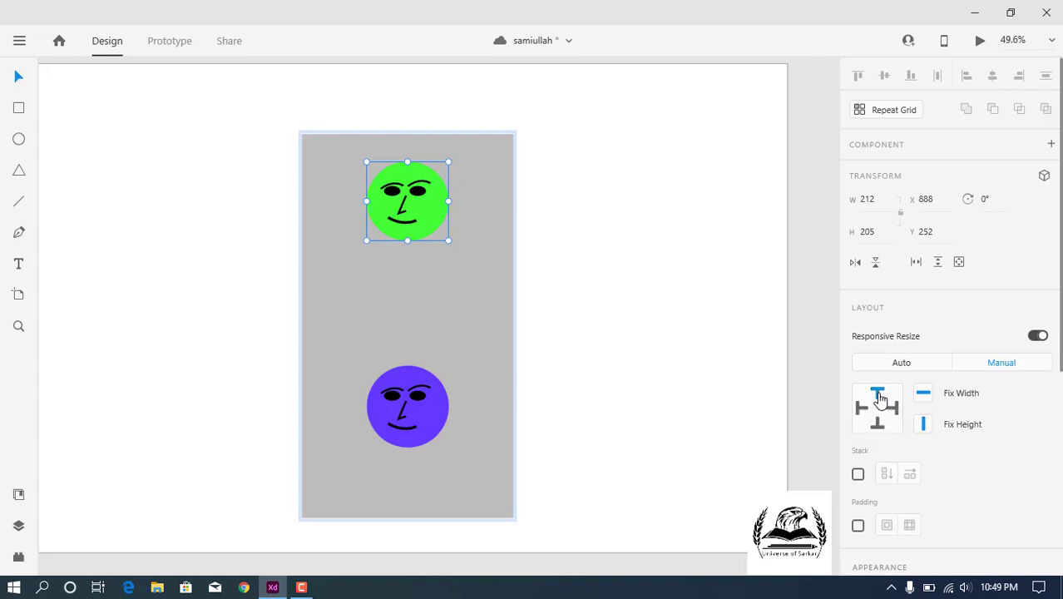
pyautogui.click(607, 257)
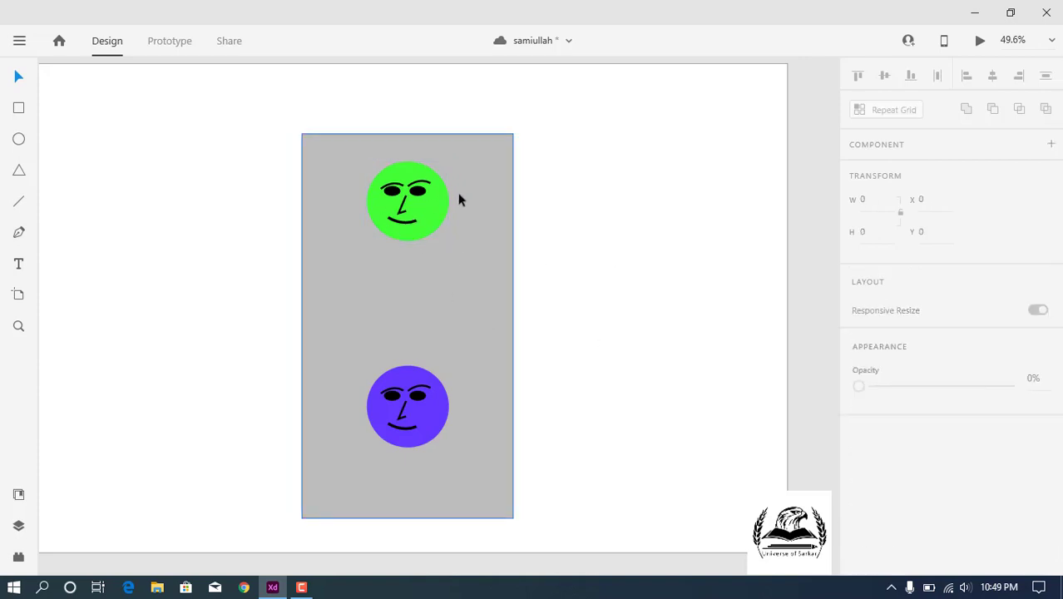
pyautogui.click(410, 519)
pyautogui.moveTo(406, 518); pyautogui.dragTo(429, 546)
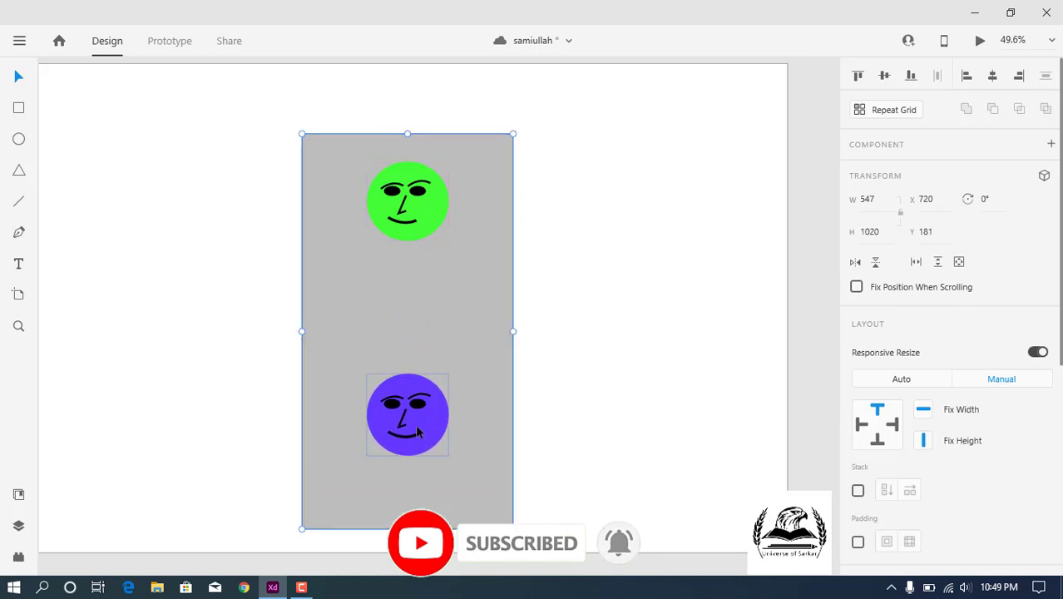
# Move the purple face closer to the card's lower edge, at X 900 and Y 913, and set it to manual resize constraints.
pyautogui.moveTo(419, 431); pyautogui.dragTo(434, 477)
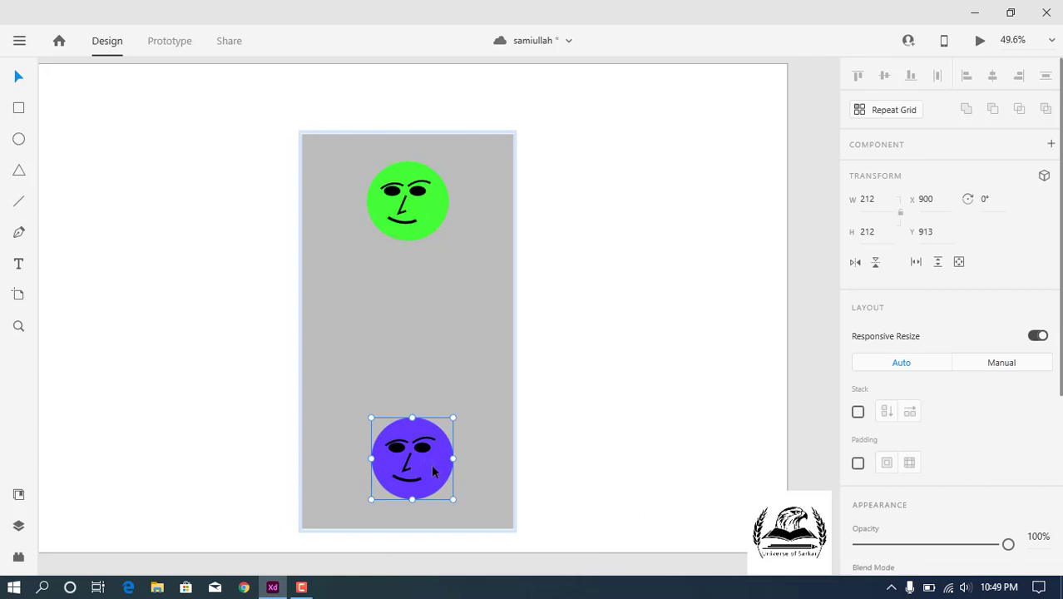
pyautogui.click(1001, 364)
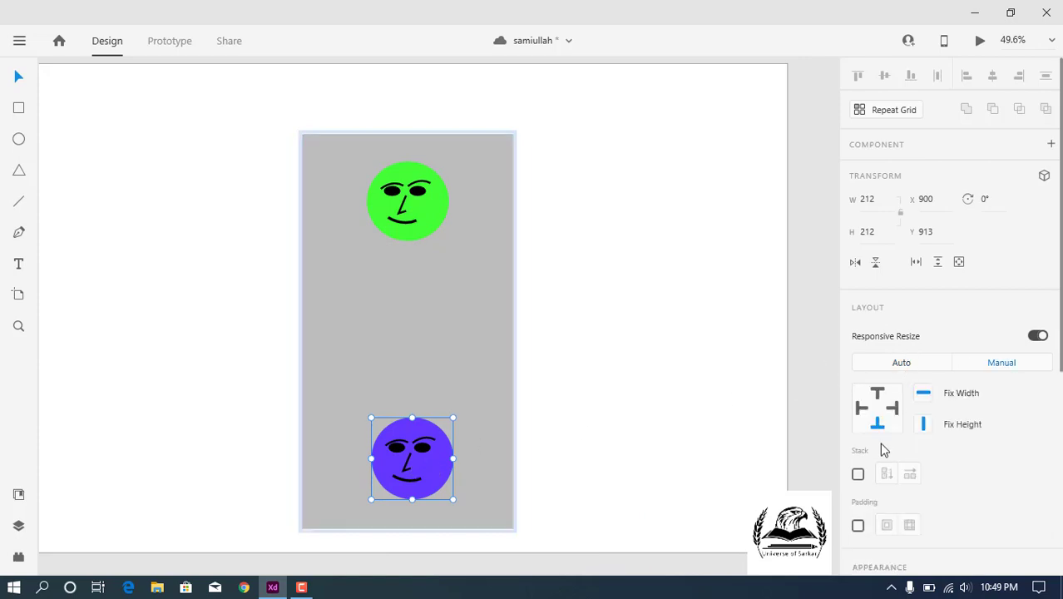
pyautogui.click(654, 422)
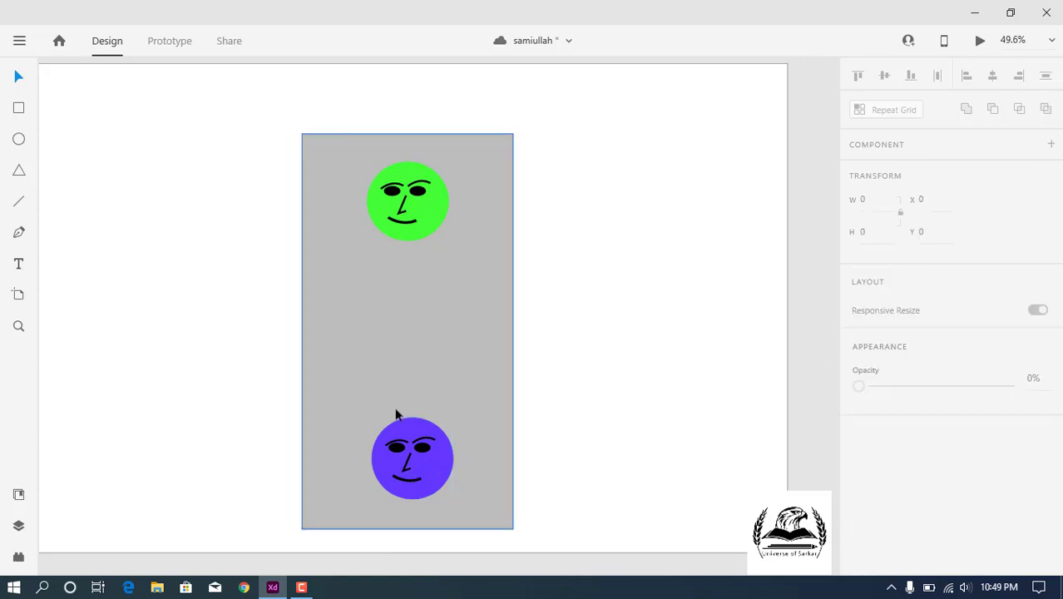
# Shorten the grey card to 1012 px from its lower edge, and extend its upper edge to reach 1044 px high.
pyautogui.click(416, 507)
pyautogui.moveTo(406, 526)
pyautogui.mouseDown()
pyautogui.moveTo(425, 398)
pyautogui.moveTo(424, 525)
pyautogui.mouseUp()
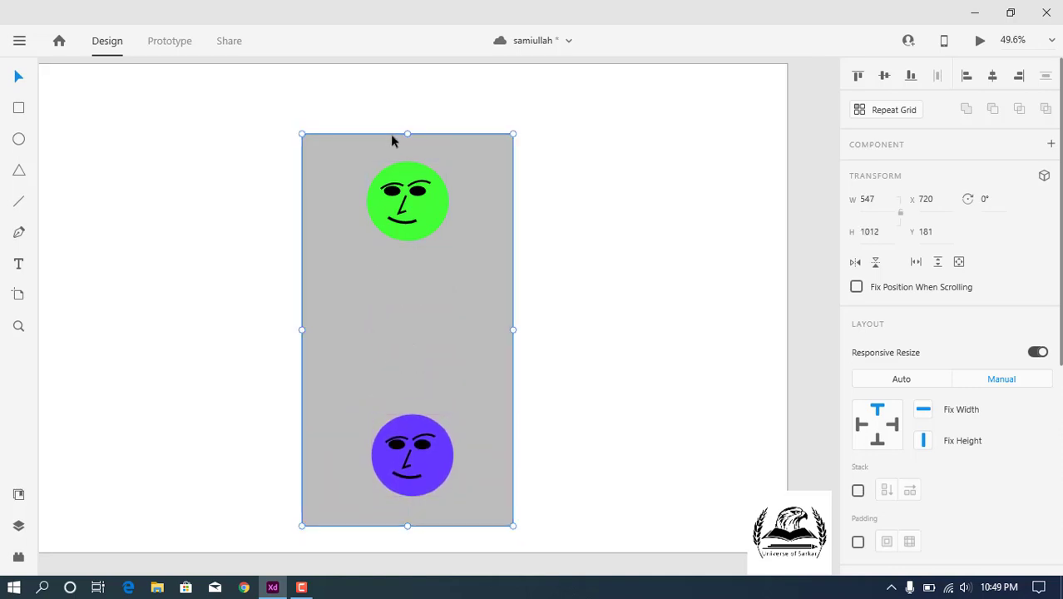
pyautogui.moveTo(407, 148); pyautogui.dragTo(431, 127)
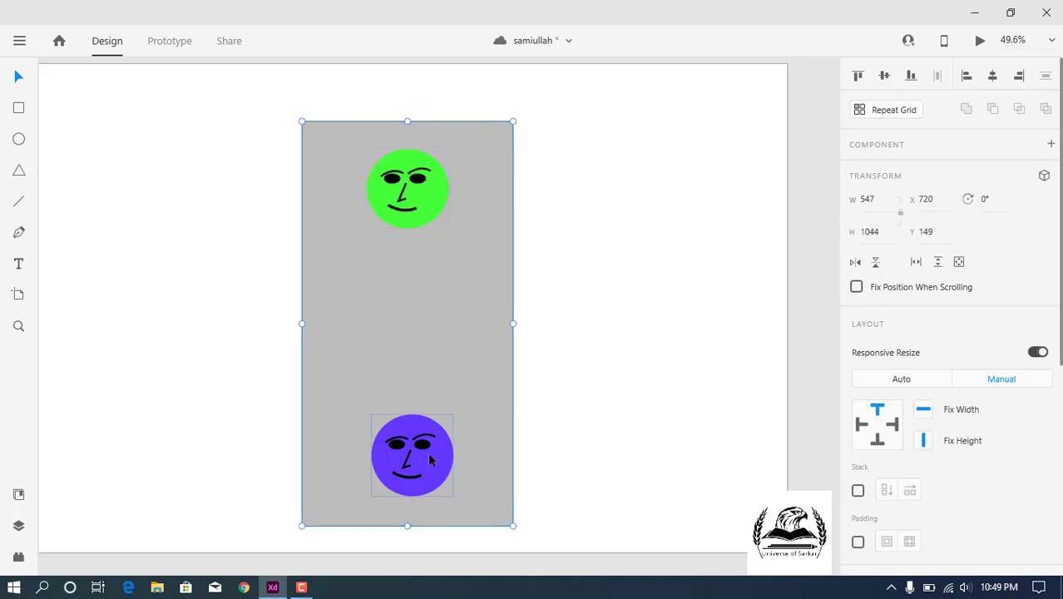
# Release the green face's top constraint, and resize the grey card upward to 1106 px and from below to 1080 px high.
pyautogui.click(418, 208)
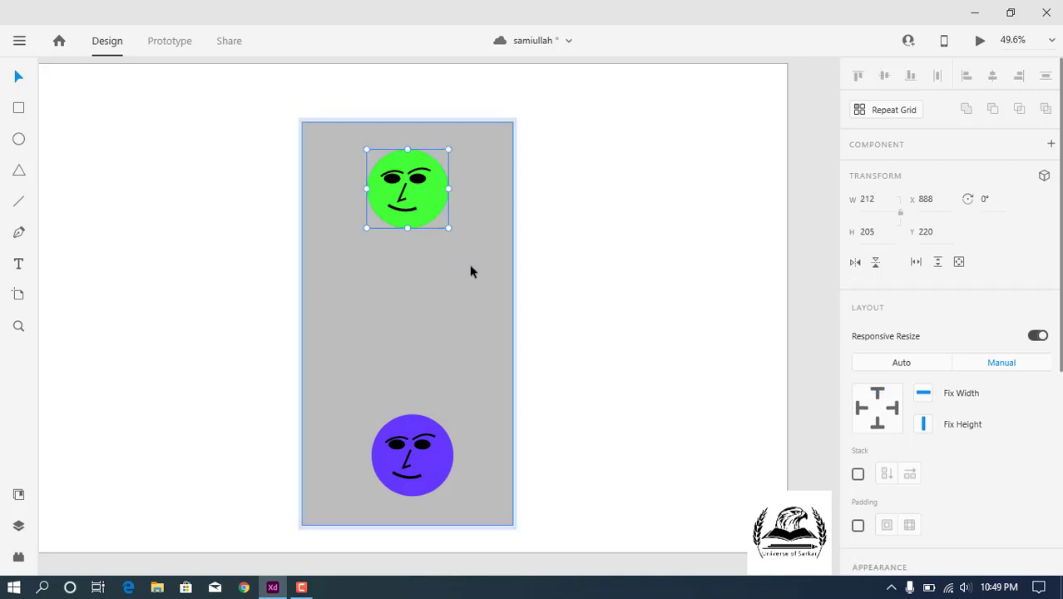
pyautogui.click(403, 121)
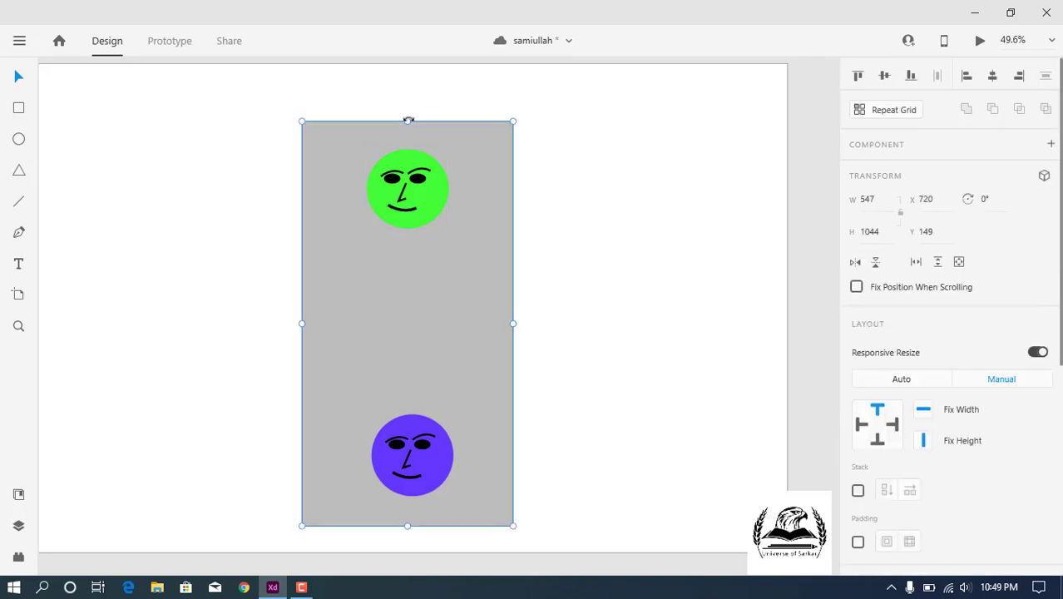
pyautogui.moveTo(408, 122); pyautogui.dragTo(403, 97)
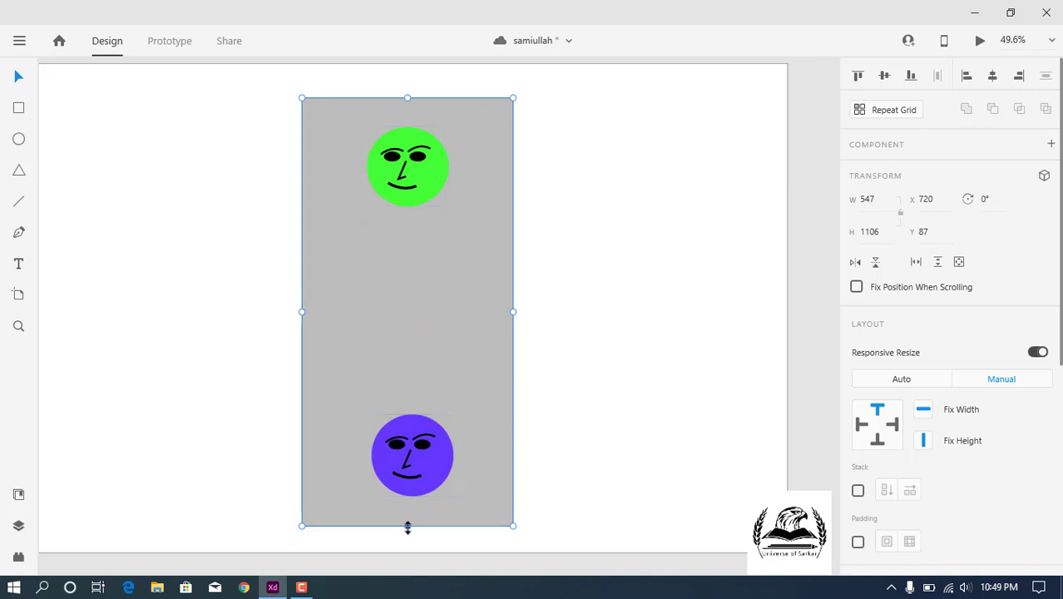
pyautogui.moveTo(408, 527)
pyautogui.mouseDown()
pyautogui.moveTo(410, 318)
pyautogui.moveTo(408, 532)
pyautogui.moveTo(425, 320)
pyautogui.moveTo(408, 514)
pyautogui.mouseUp()
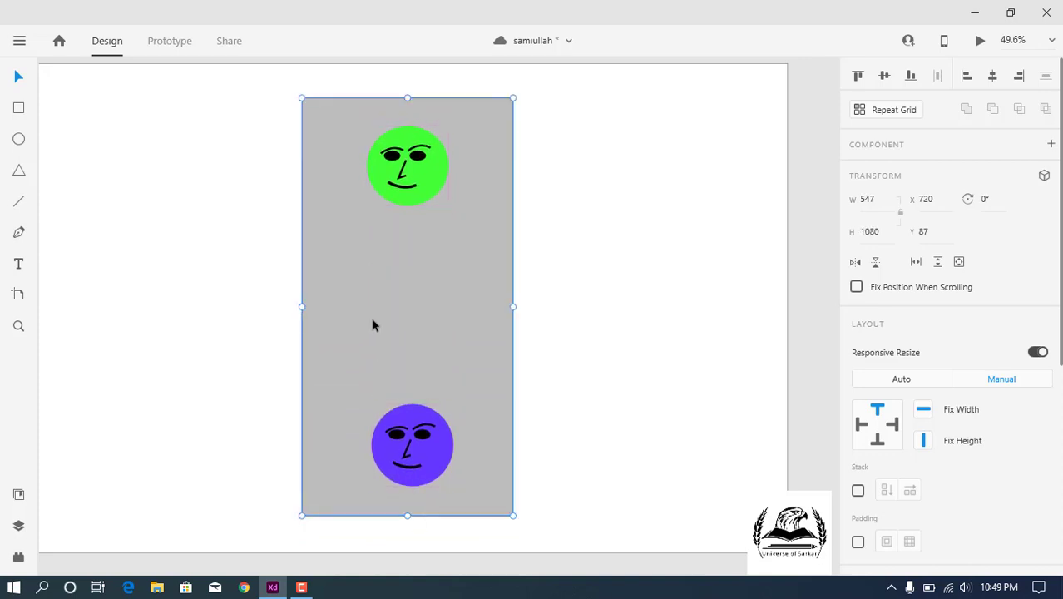
# Examine the card's nested groups in the layer list and the resize constraints of the green and purple faces.
pyautogui.doubleClick(384, 189)
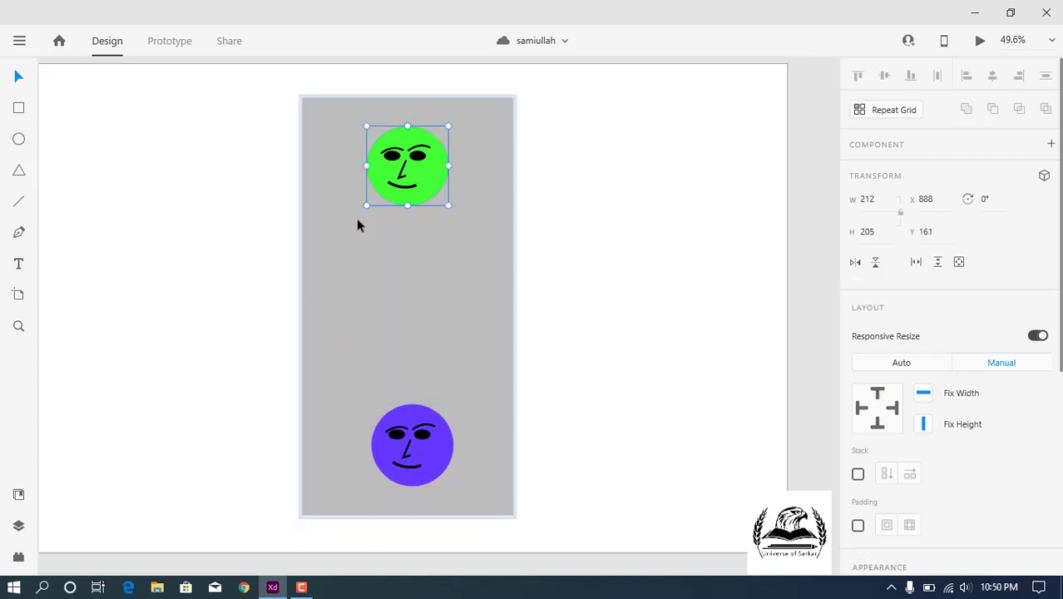
pyautogui.click(18, 529)
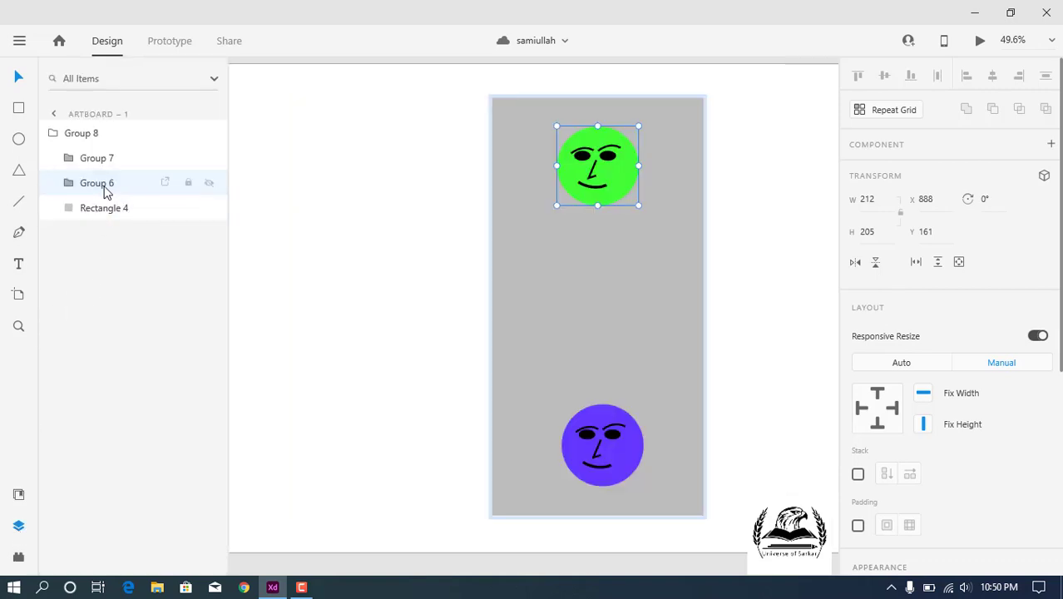
pyautogui.click(600, 439)
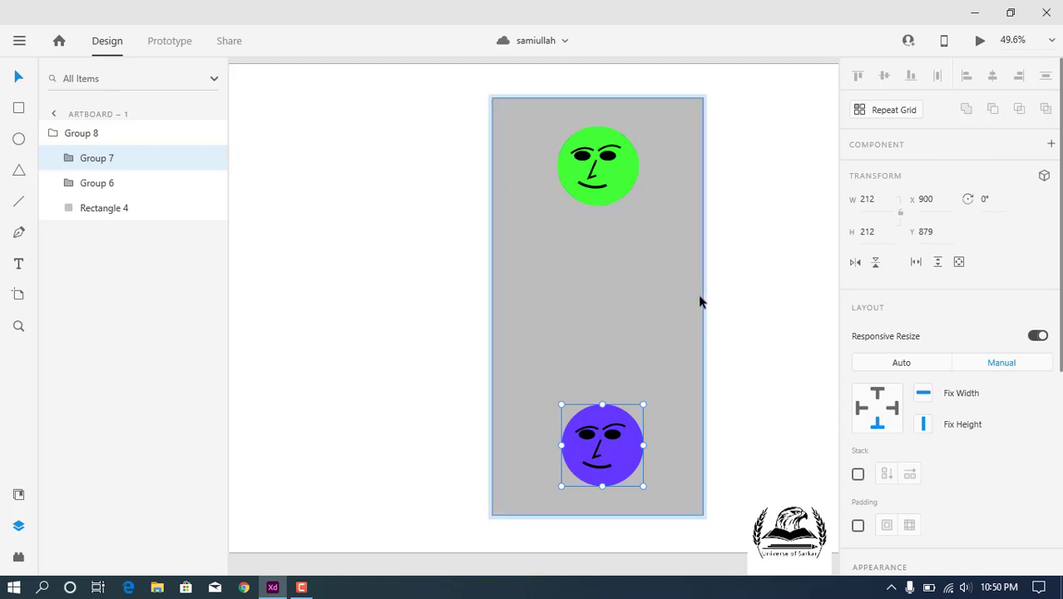
pyautogui.click(877, 424)
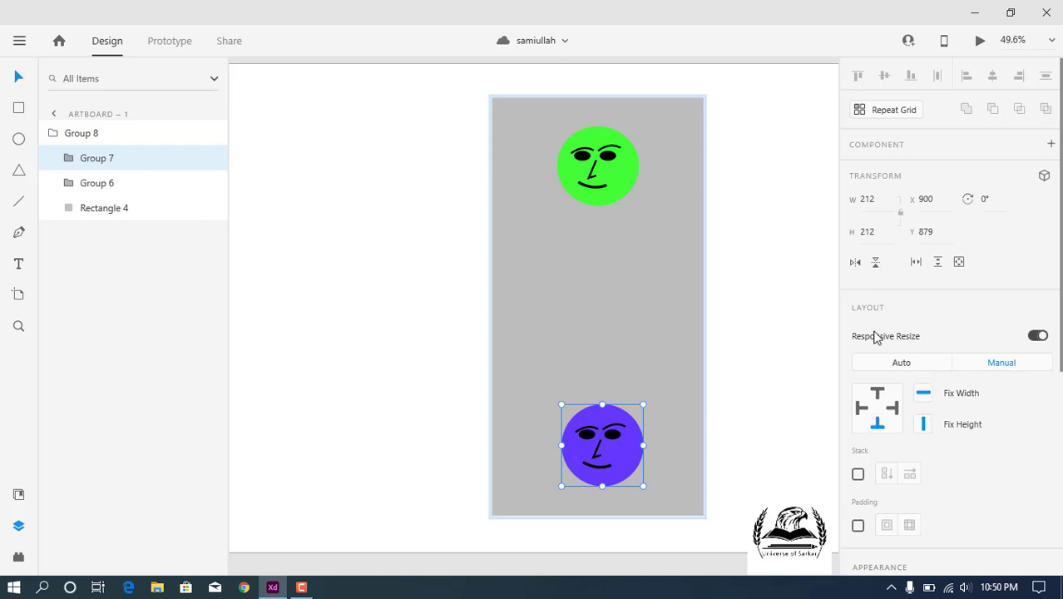